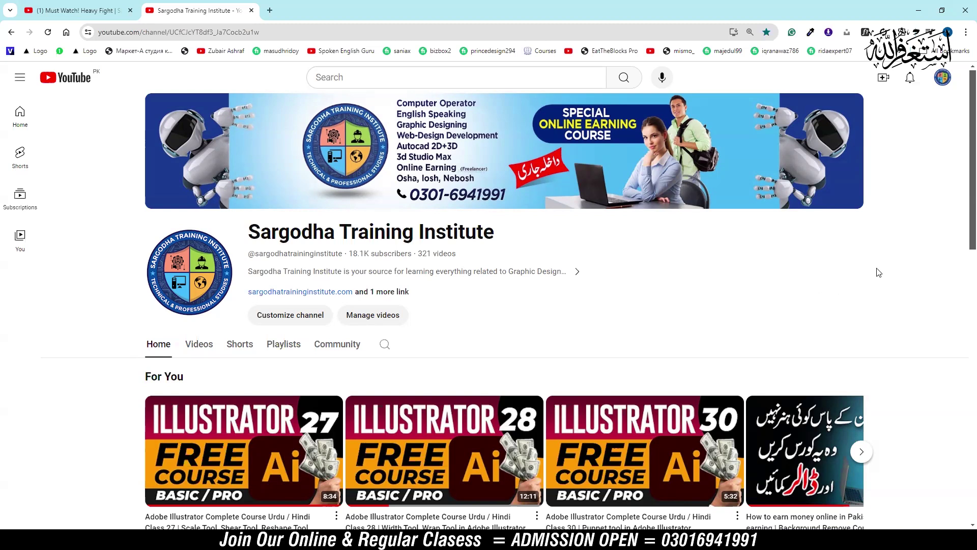
Scroll the YouTube channel page before moving to the blank Untitled-2 Illustrator document.
{"action": "scroll", "coordinate": [879, 272], "scroll_direction": "down", "scroll_amount": 1}
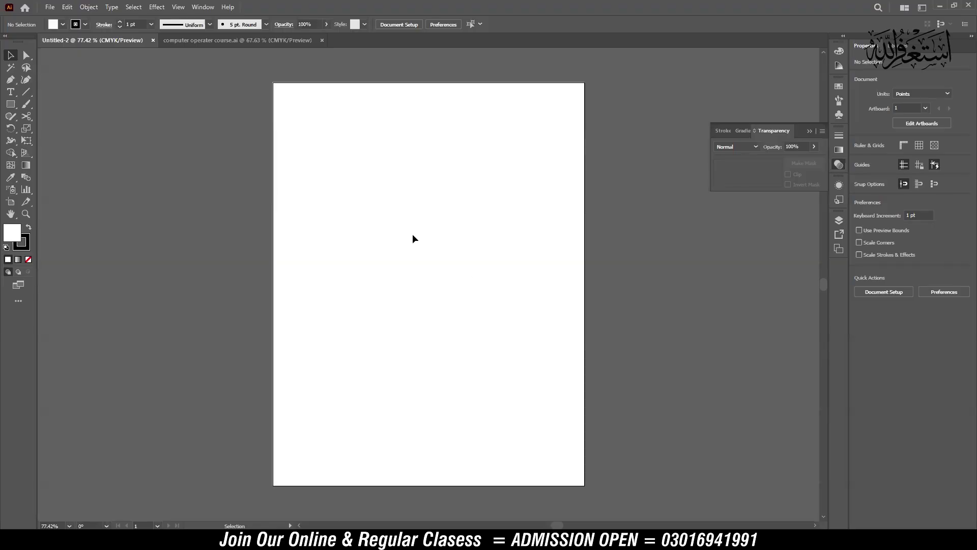
Show the two-point perspective grid over the Untitled-2 artboard using the Perspective Grid Tool.
{"action": "left_click", "coordinate": [9, 154]}
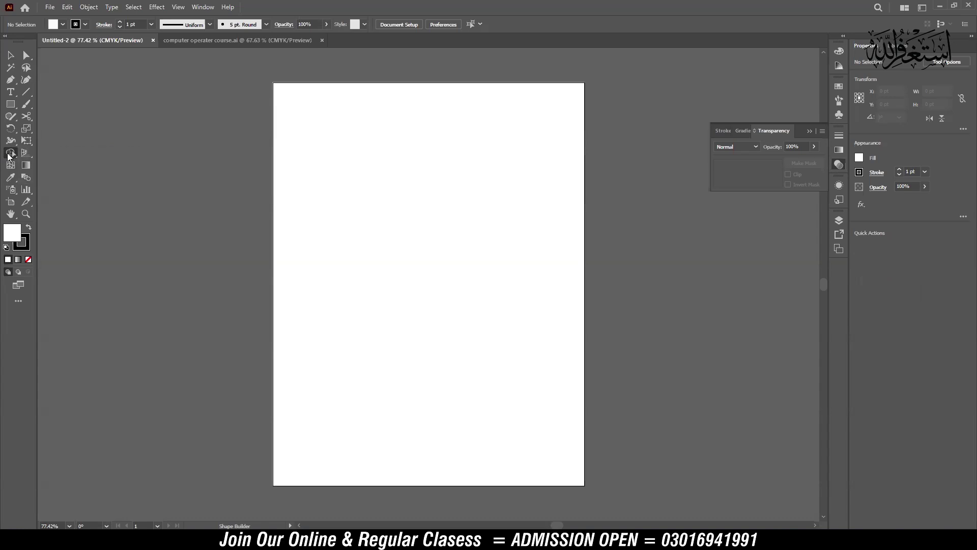
{"action": "left_click", "coordinate": [32, 154]}
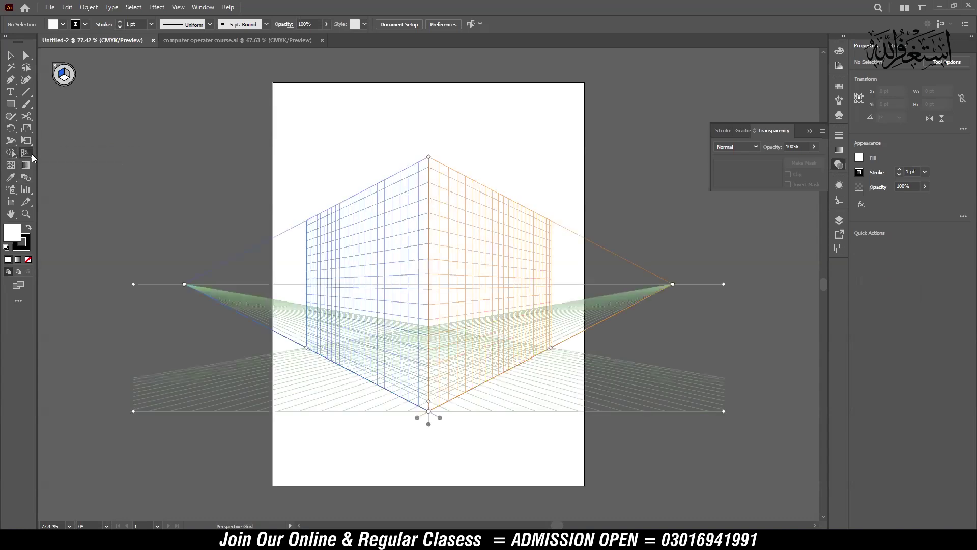
{"action": "right_click", "coordinate": [32, 154]}
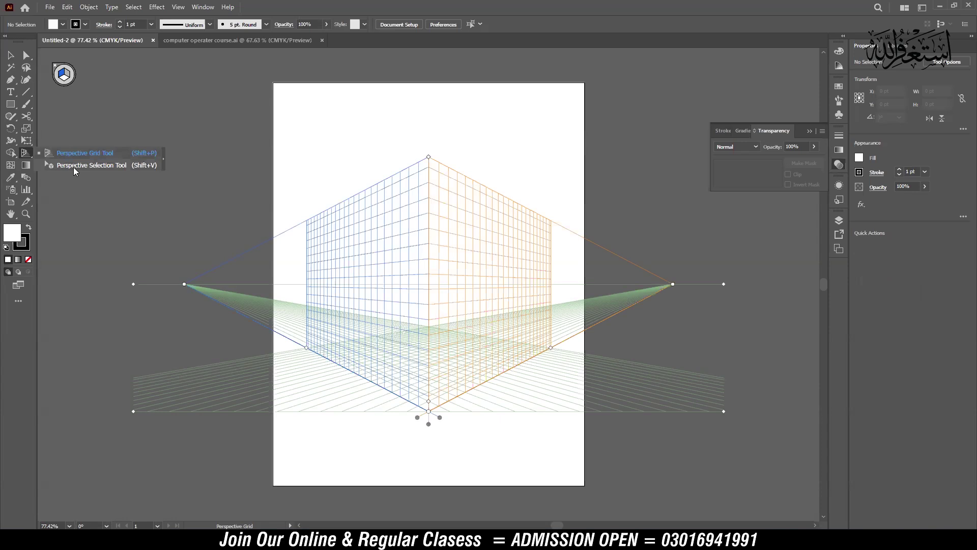
{"action": "left_click", "coordinate": [23, 155]}
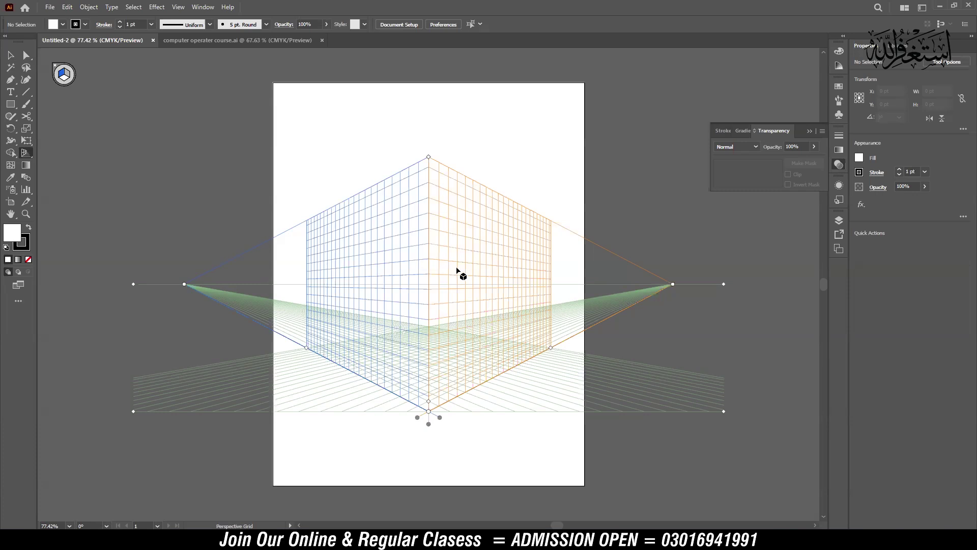
{"action": "left_click", "coordinate": [49, 8]}
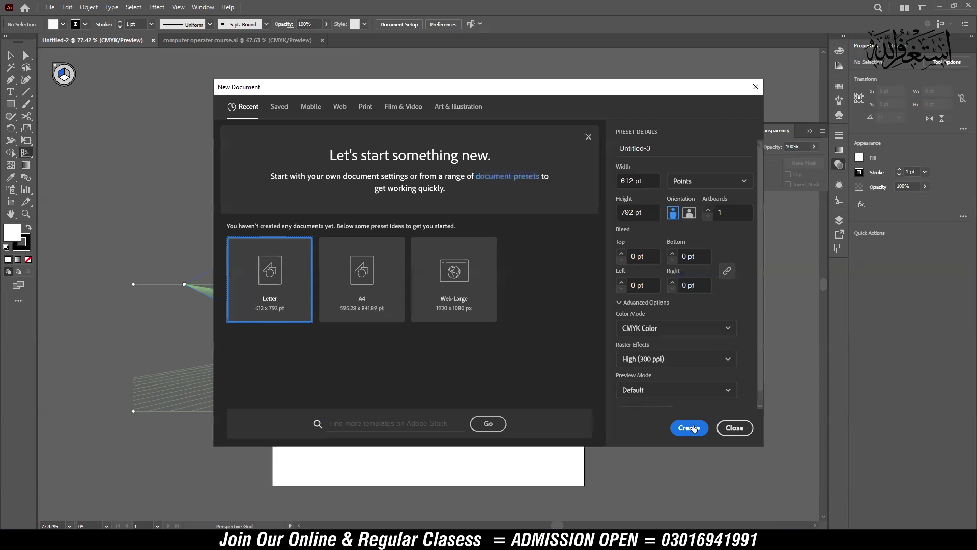
{"action": "left_click", "coordinate": [688, 428]}
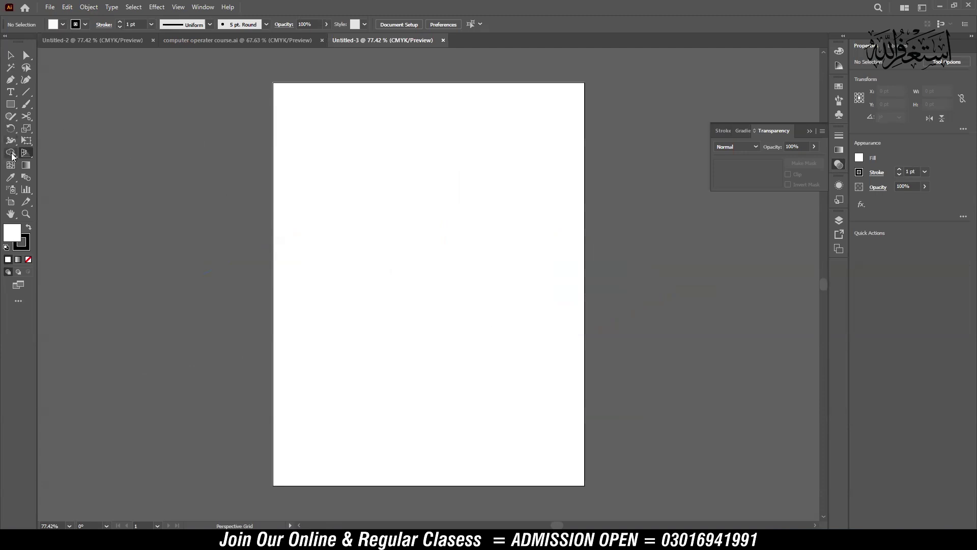
{"action": "left_click", "coordinate": [443, 40]}
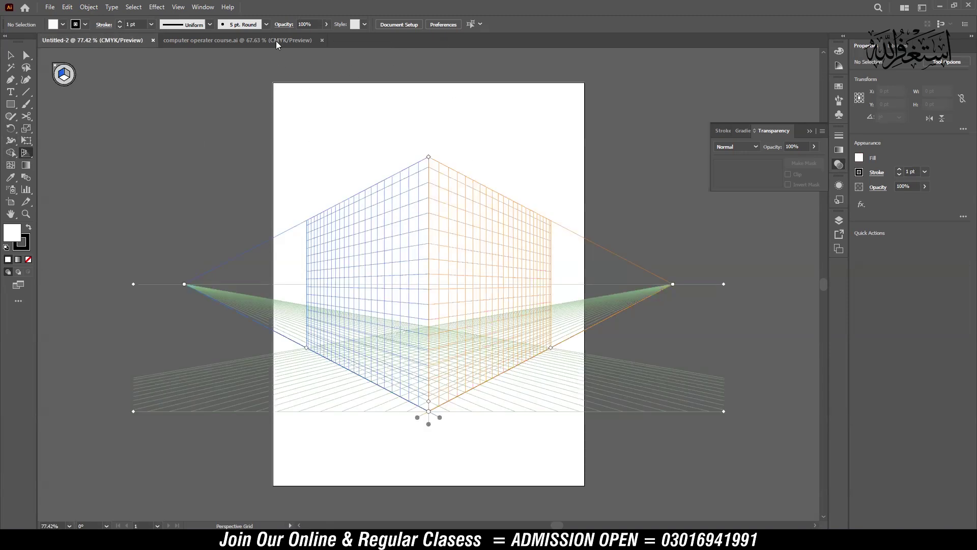
{"action": "left_click", "coordinate": [280, 41]}
{"action": "left_click", "coordinate": [147, 41]}
{"action": "left_click", "coordinate": [175, 10]}
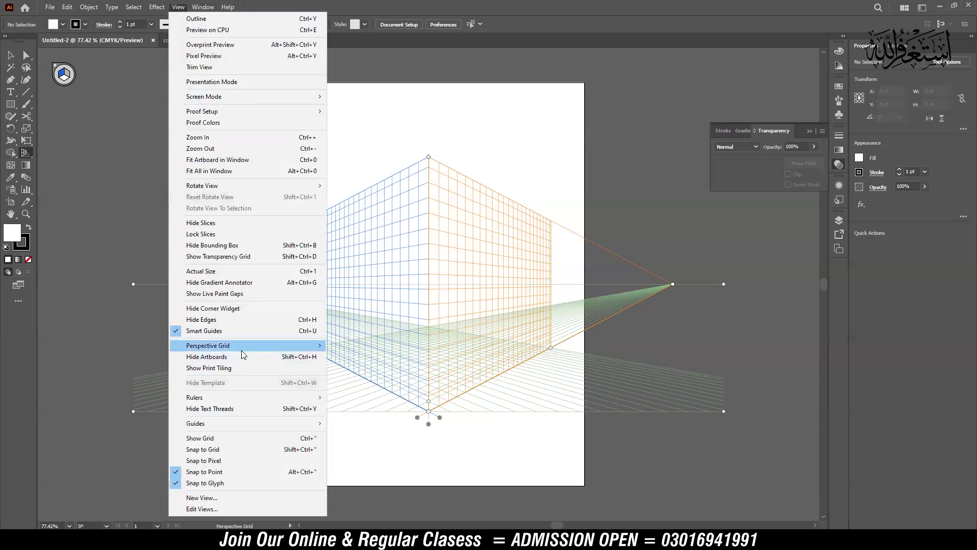
{"action": "mouse_move", "coordinate": [207, 345]}
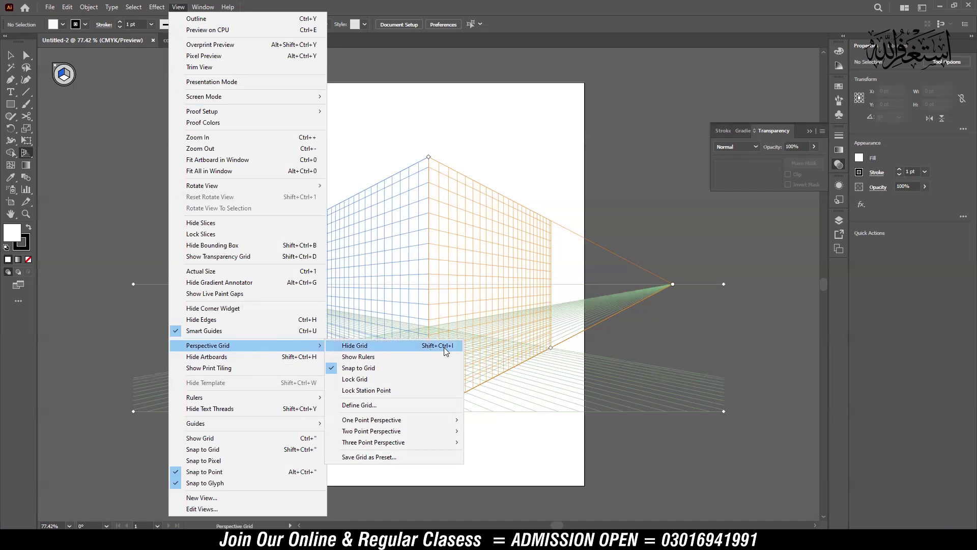
{"action": "left_click", "coordinate": [412, 345]}
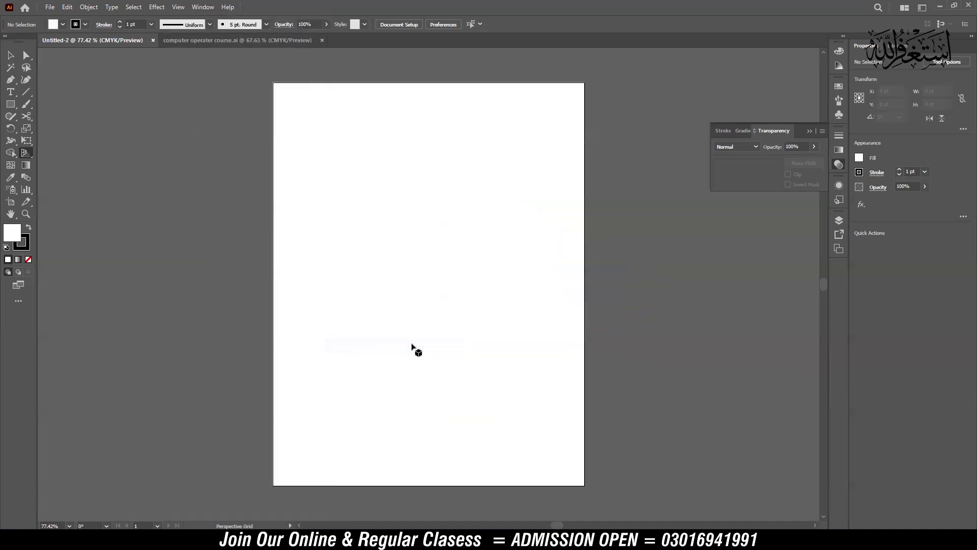
{"action": "left_click", "coordinate": [27, 155]}
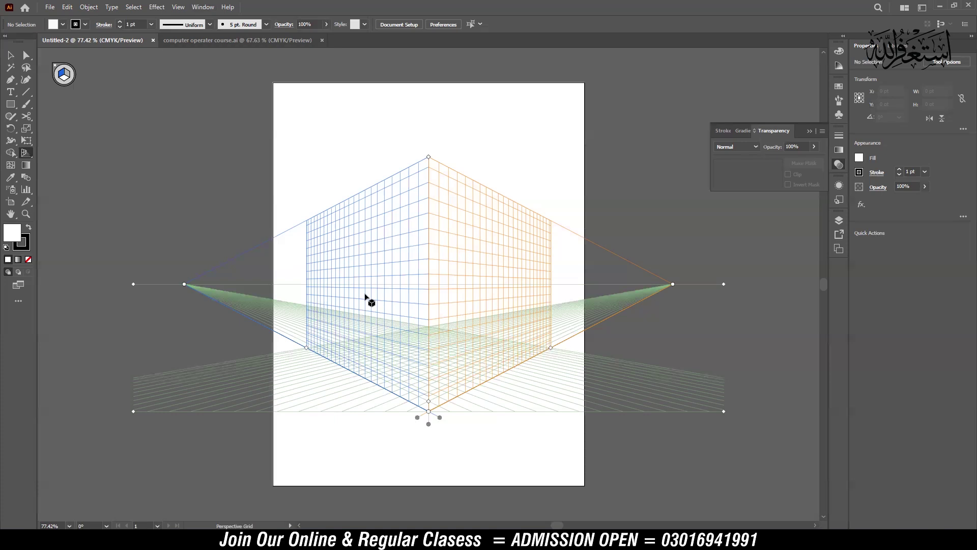
{"action": "left_click", "coordinate": [178, 7]}
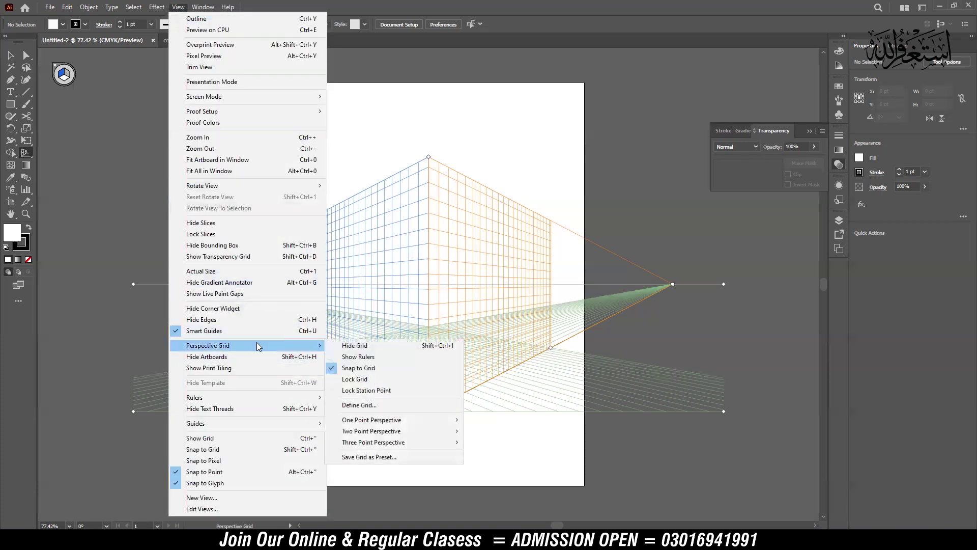
{"action": "left_click", "coordinate": [355, 346]}
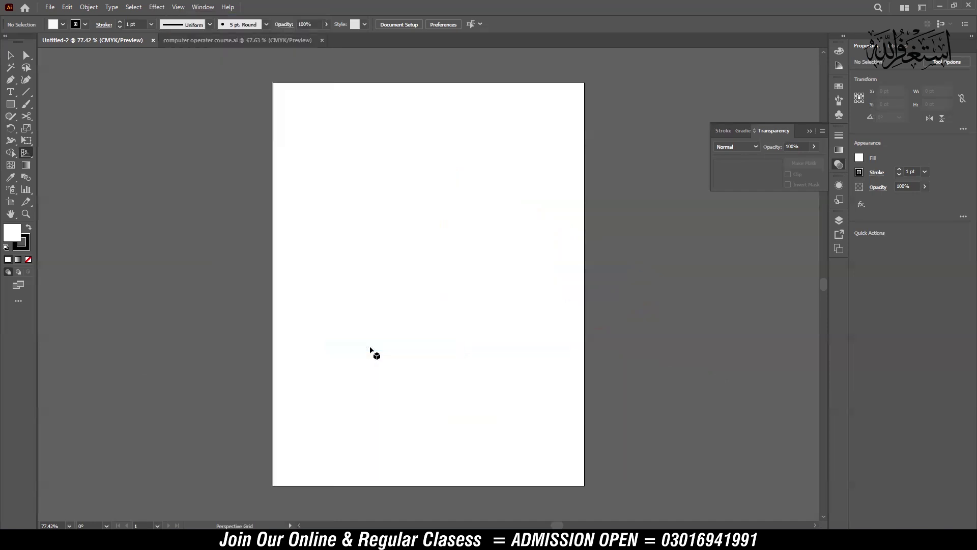
{"action": "left_click", "coordinate": [26, 153]}
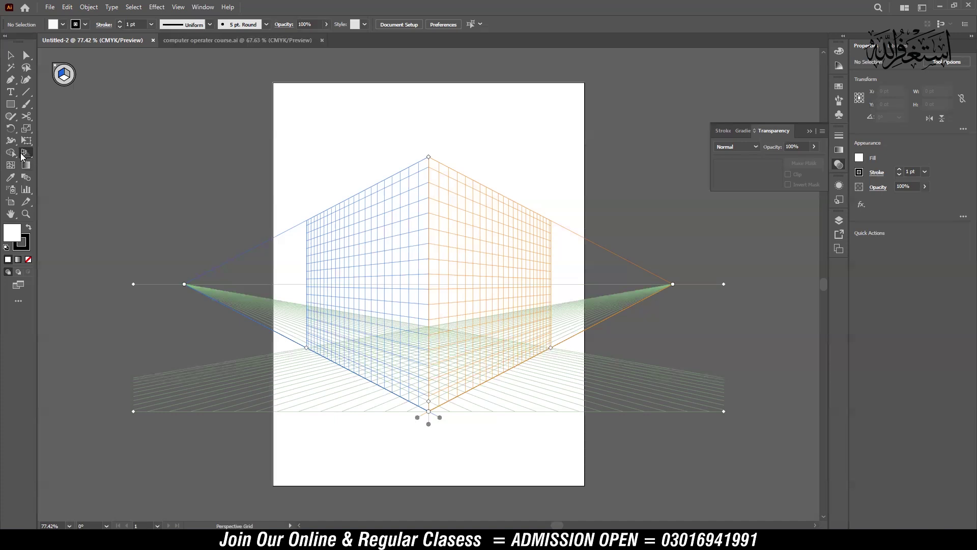
{"action": "right_click", "coordinate": [26, 153]}
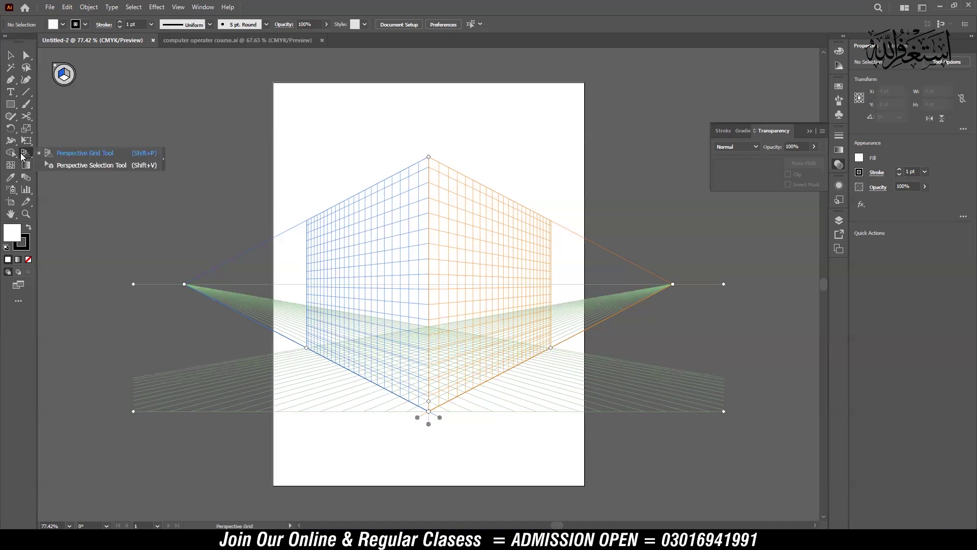
{"action": "left_click", "coordinate": [89, 165]}
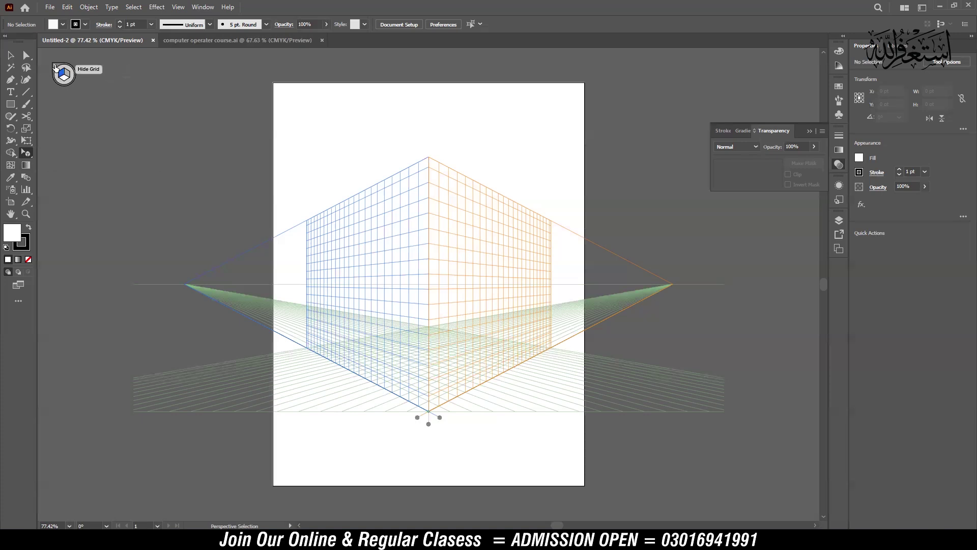
{"action": "left_click", "coordinate": [56, 68]}
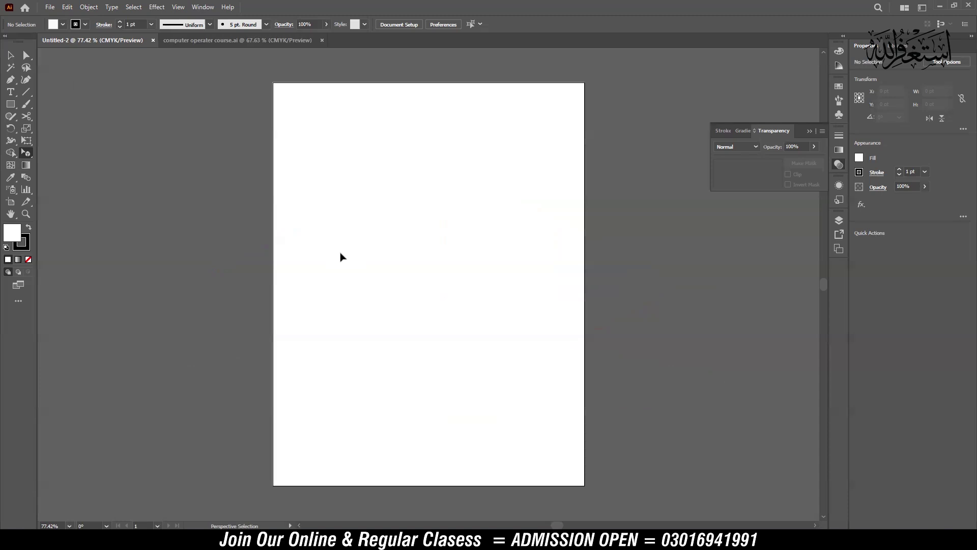
{"action": "right_click", "coordinate": [26, 152]}
{"action": "left_click", "coordinate": [61, 153]}
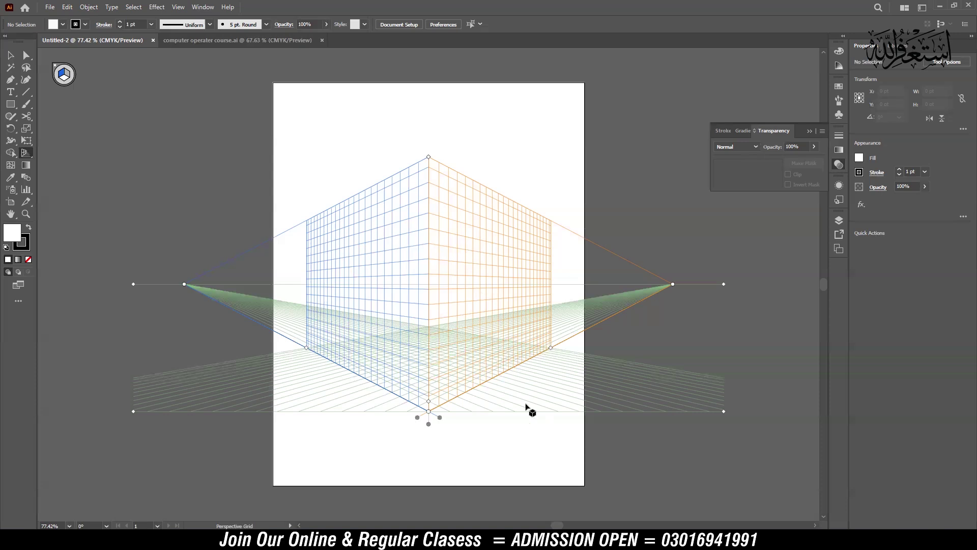
{"action": "left_click", "coordinate": [62, 83]}
{"action": "key", "text": "shift+p"}
{"action": "left_click", "coordinate": [8, 105]}
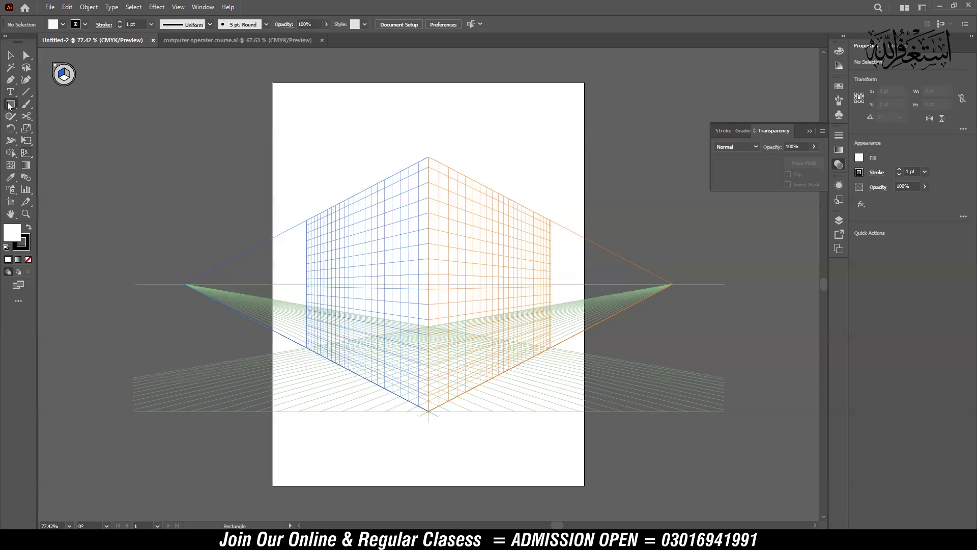
{"action": "double_click", "coordinate": [19, 232]}
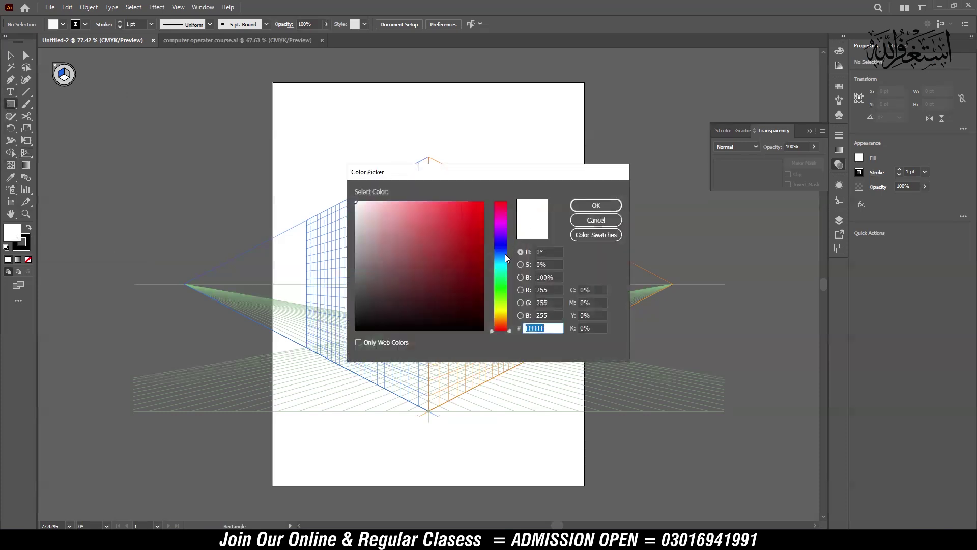
{"action": "left_click", "coordinate": [506, 258]}
{"action": "left_click", "coordinate": [478, 219]}
{"action": "left_click", "coordinate": [595, 205]}
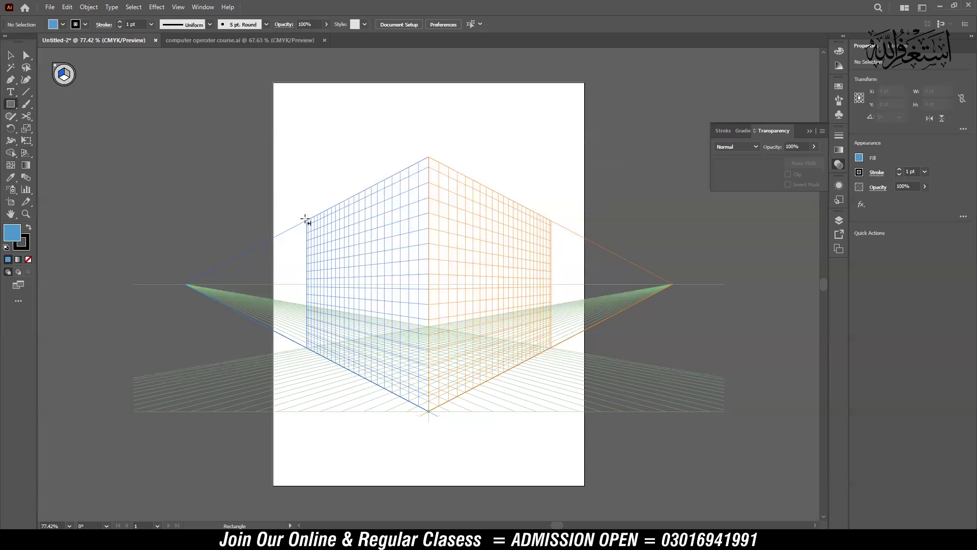
{"action": "left_click_drag", "start_coordinate": [305, 219], "coordinate": [412, 375]}
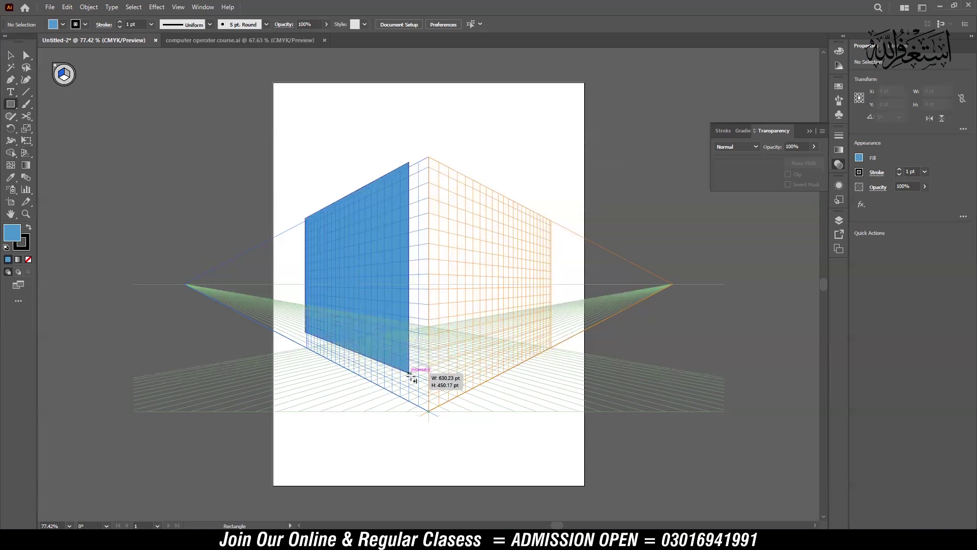
{"action": "left_click_drag", "start_coordinate": [412, 376], "coordinate": [434, 403]}
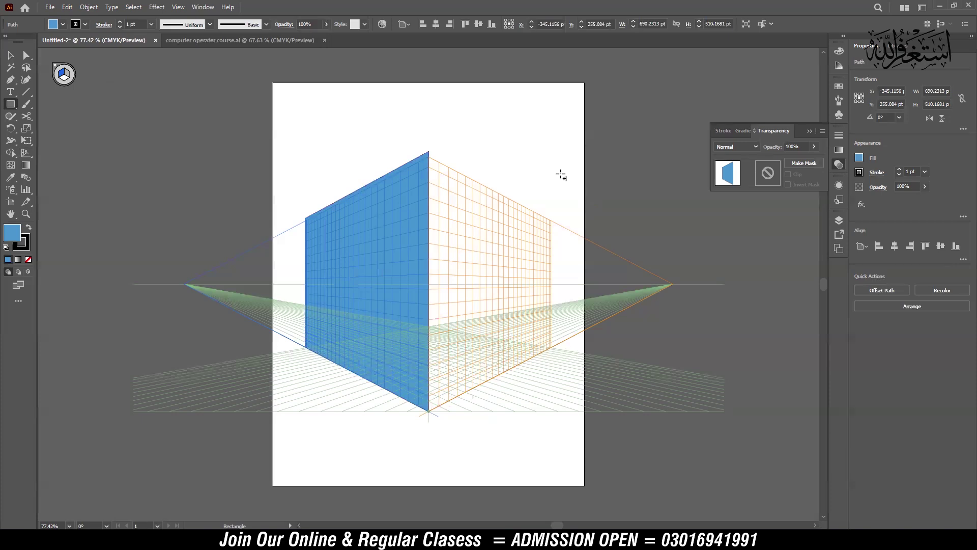
Create a blank Letter document and draw a magenta-filled rectangle in it.
{"action": "left_click", "coordinate": [49, 7]}
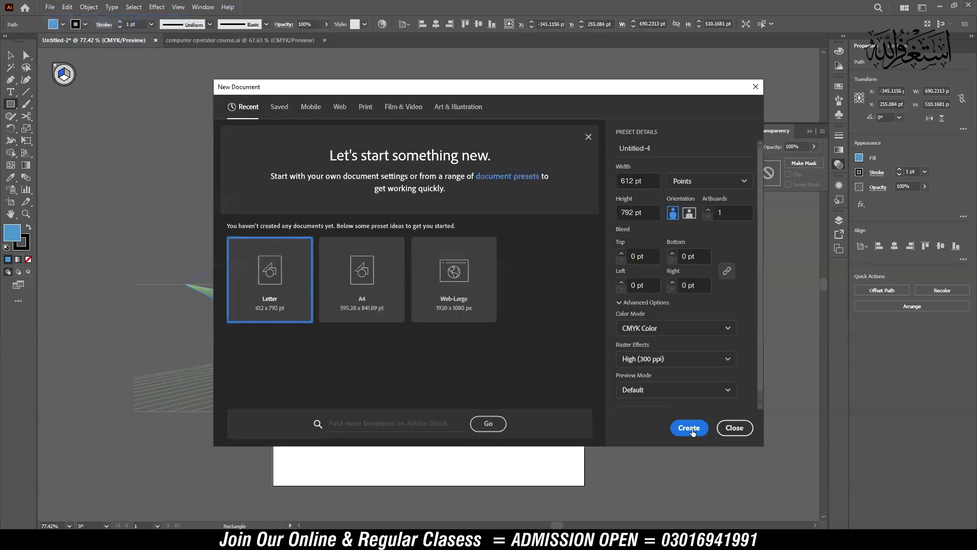
{"action": "left_click", "coordinate": [689, 428]}
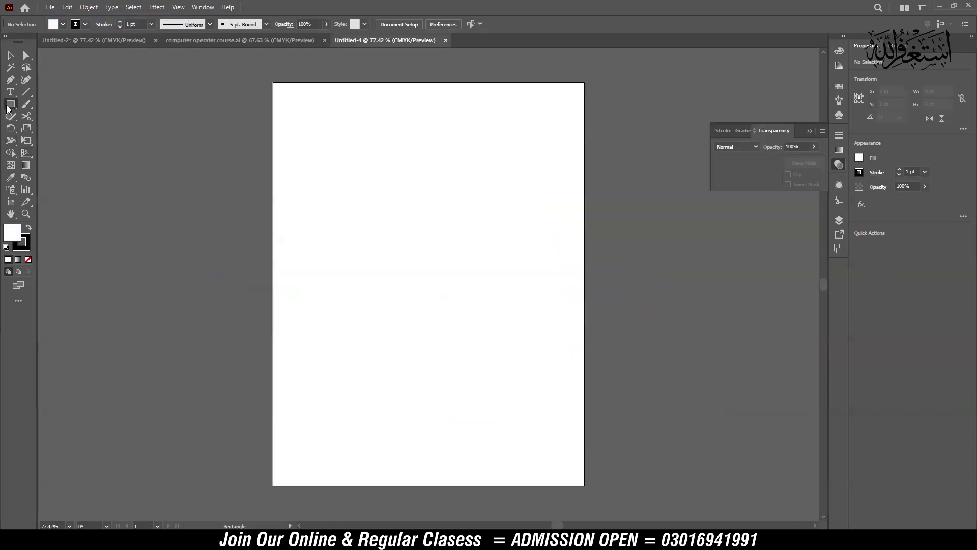
{"action": "left_click_drag", "start_coordinate": [328, 157], "coordinate": [558, 330]}
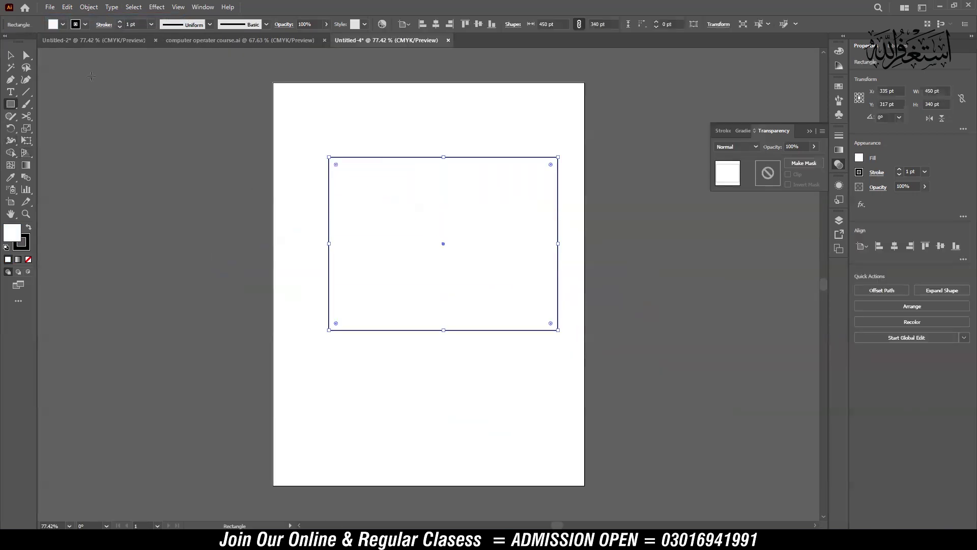
{"action": "left_click", "coordinate": [63, 24]}
{"action": "left_click", "coordinate": [68, 45]}
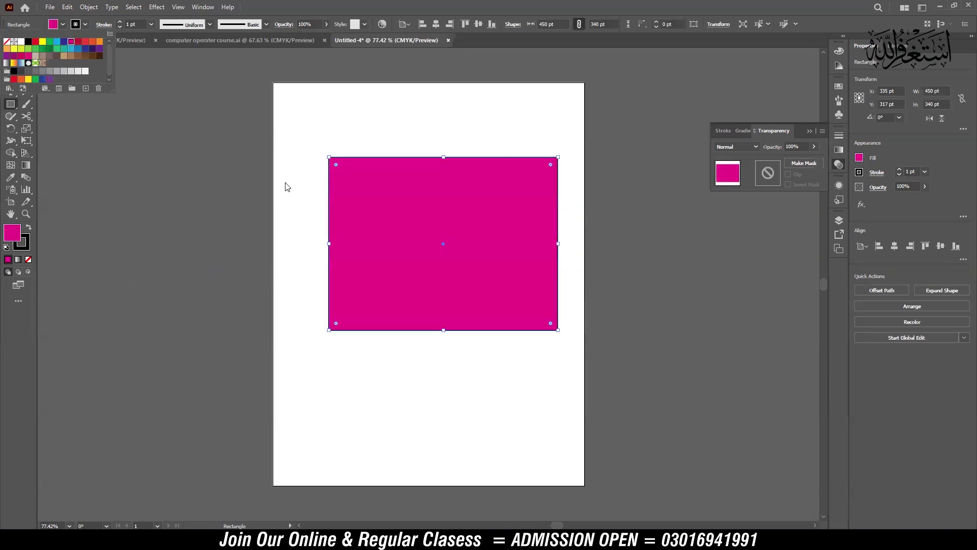
Draw a second rectangle, then return to Untitled-2 and select the blue left face.
{"action": "left_click_drag", "start_coordinate": [99, 123], "coordinate": [298, 295]}
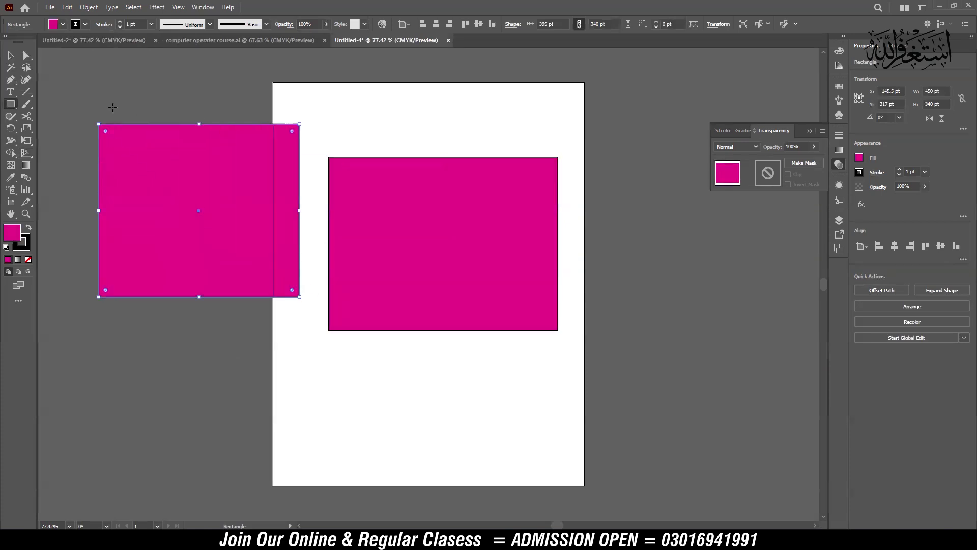
{"action": "left_click", "coordinate": [81, 40]}
{"action": "left_click", "coordinate": [393, 247]}
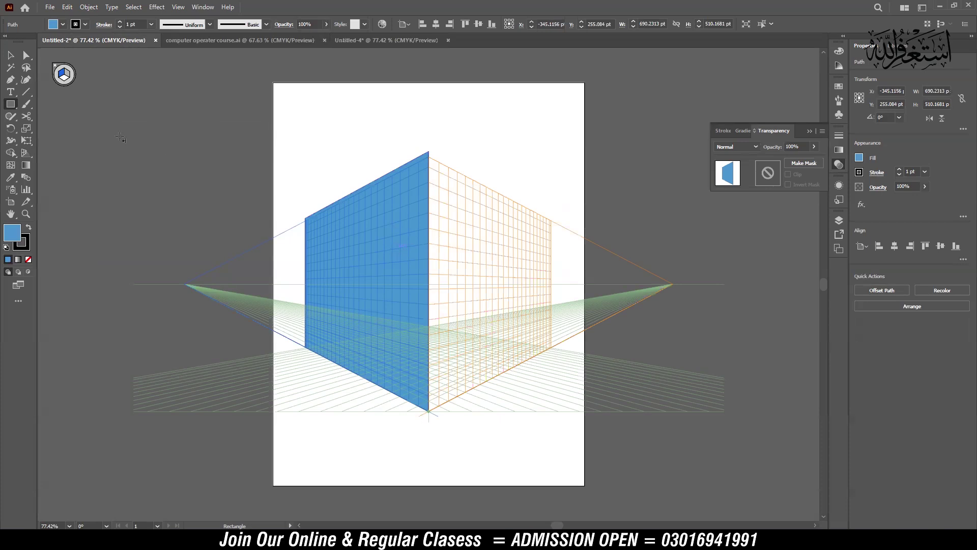
Draw an orange-filled rectangle on the right perspective plane beside the blue face.
{"action": "left_click", "coordinate": [66, 74]}
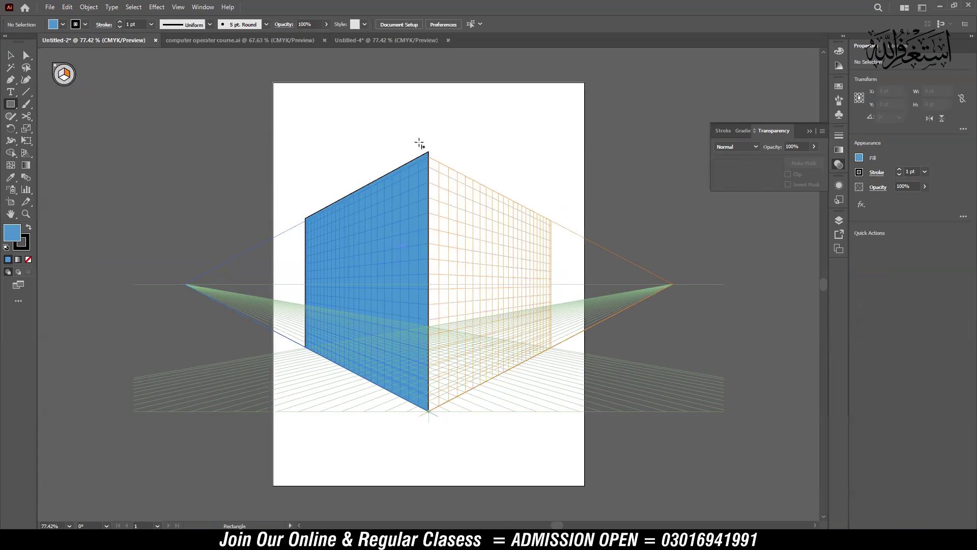
{"action": "mouse_move", "coordinate": [428, 152]}
{"action": "left_mouse_down"}
{"action": "mouse_move", "coordinate": [547, 351]}
{"action": "mouse_move", "coordinate": [580, 335]}
{"action": "left_mouse_up"}
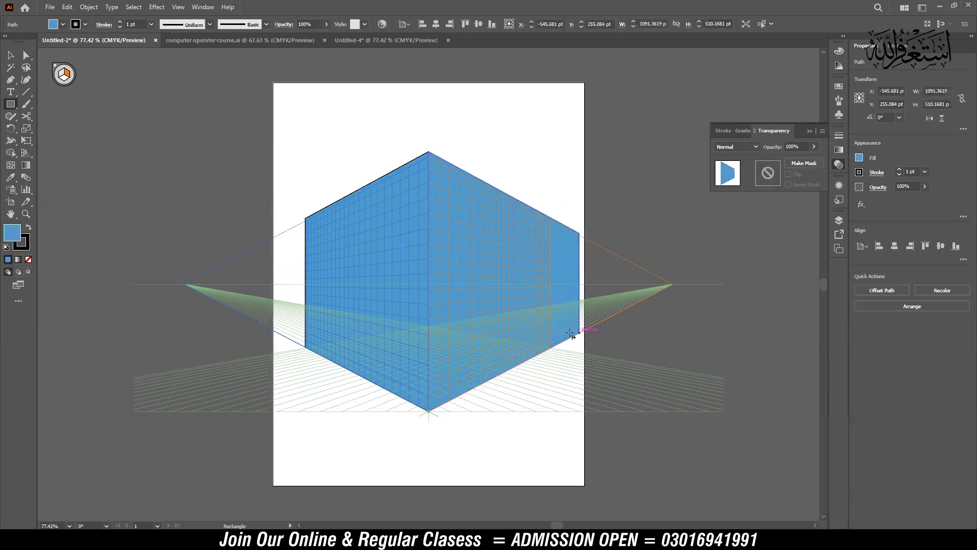
{"action": "left_click", "coordinate": [62, 25]}
{"action": "left_click", "coordinate": [94, 43]}
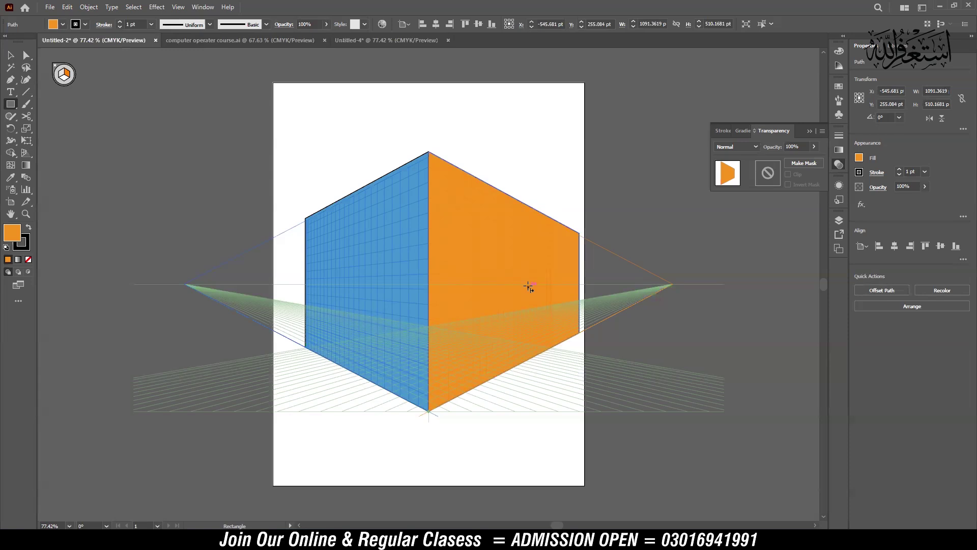
{"action": "key", "text": "shift+v"}
{"action": "left_click", "coordinate": [63, 76]}
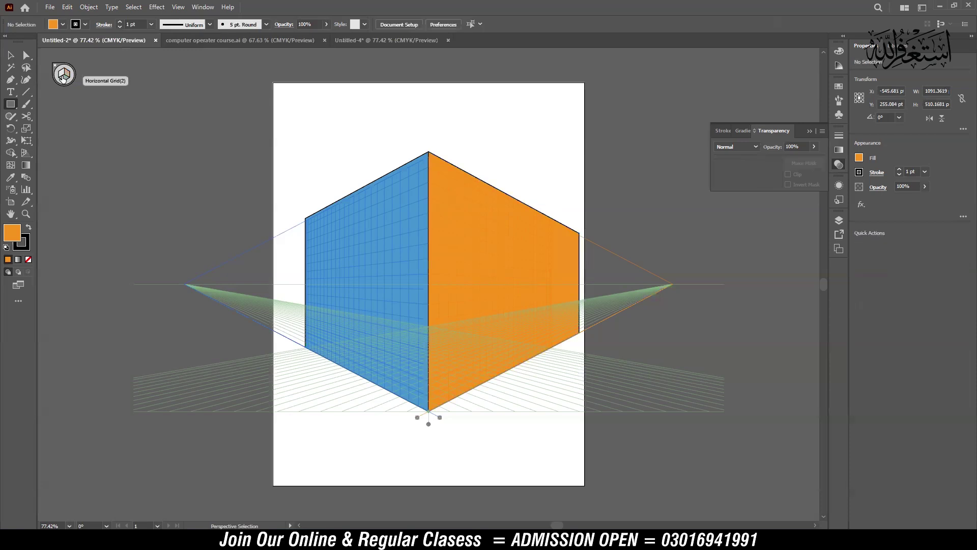
Set a green fill and draw the ground-plane rectangle beneath the box.
{"action": "key", "text": "m"}
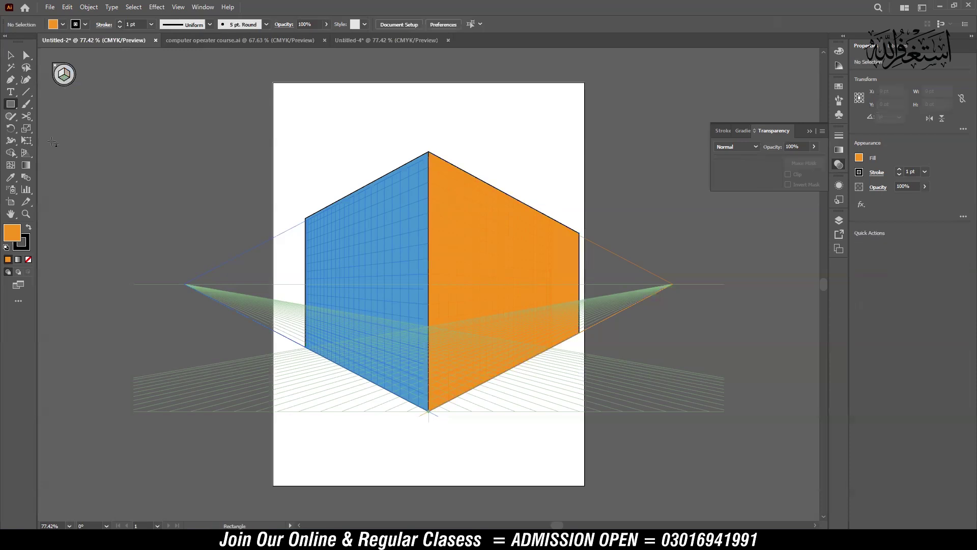
{"action": "double_click", "coordinate": [8, 237]}
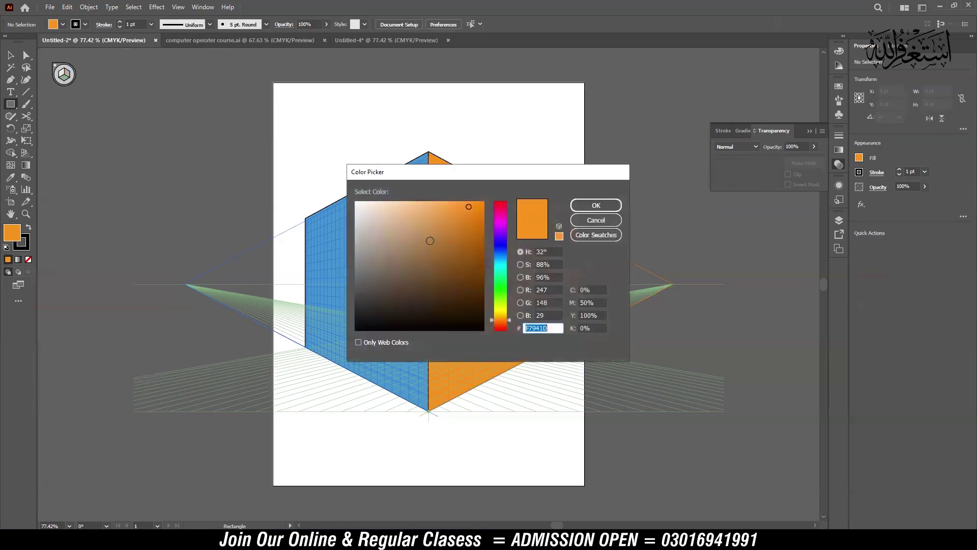
{"action": "left_click", "coordinate": [500, 293]}
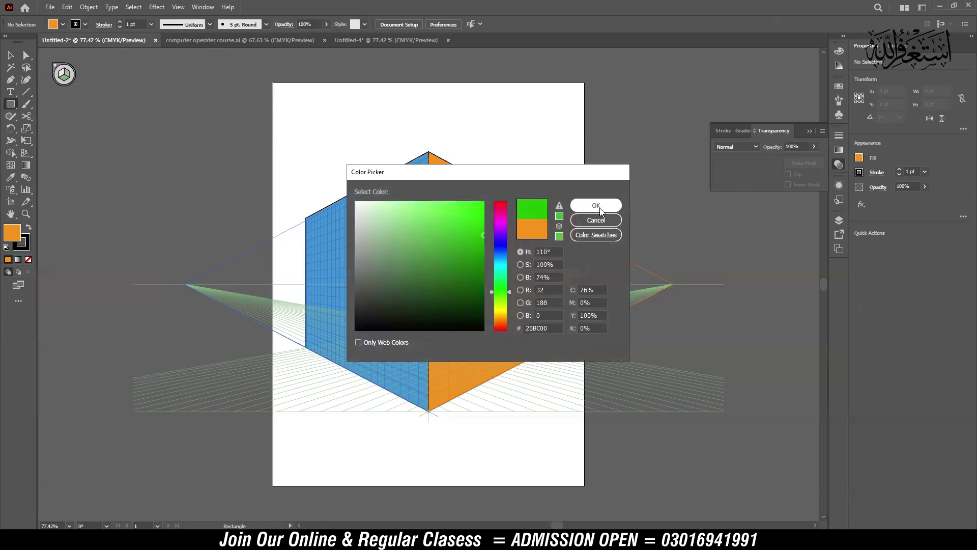
{"action": "left_click", "coordinate": [594, 205]}
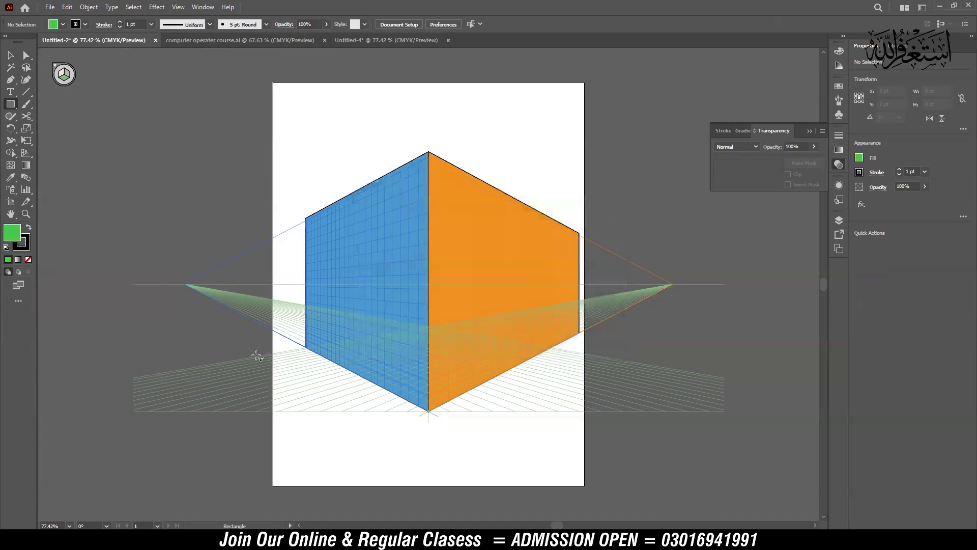
{"action": "left_click_drag", "start_coordinate": [257, 356], "coordinate": [681, 370]}
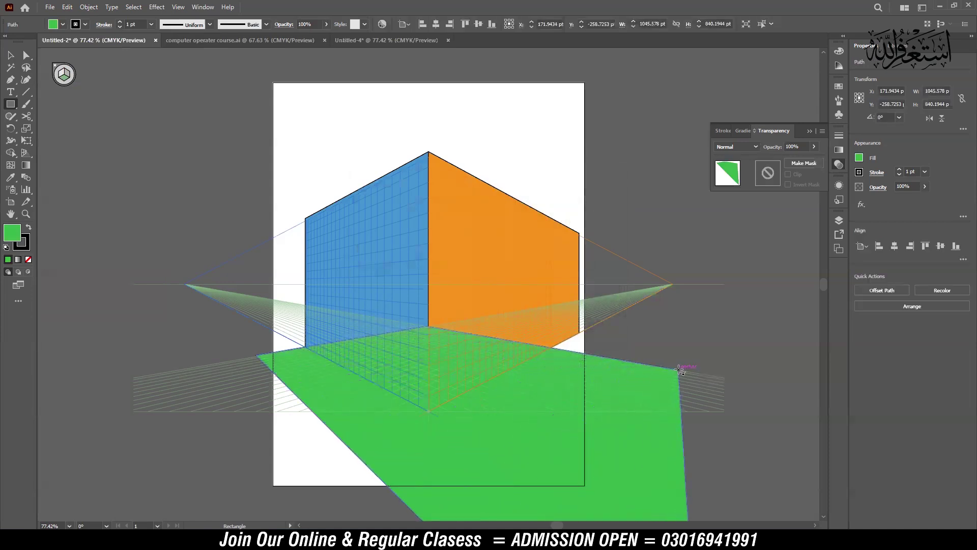
Send the green ground plane behind the blue and orange faces.
{"action": "left_click", "coordinate": [10, 56]}
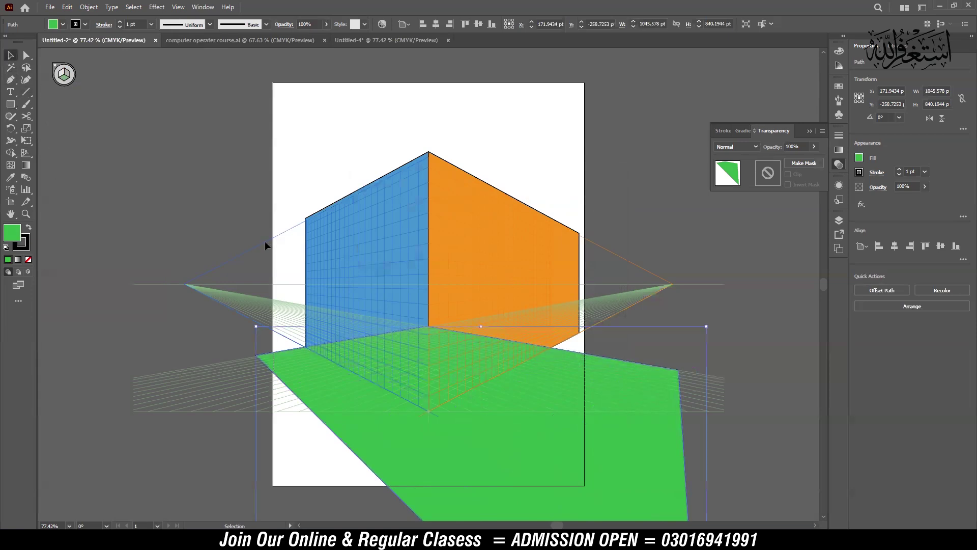
{"action": "left_click", "coordinate": [89, 8]}
{"action": "mouse_move", "coordinate": [105, 29]}
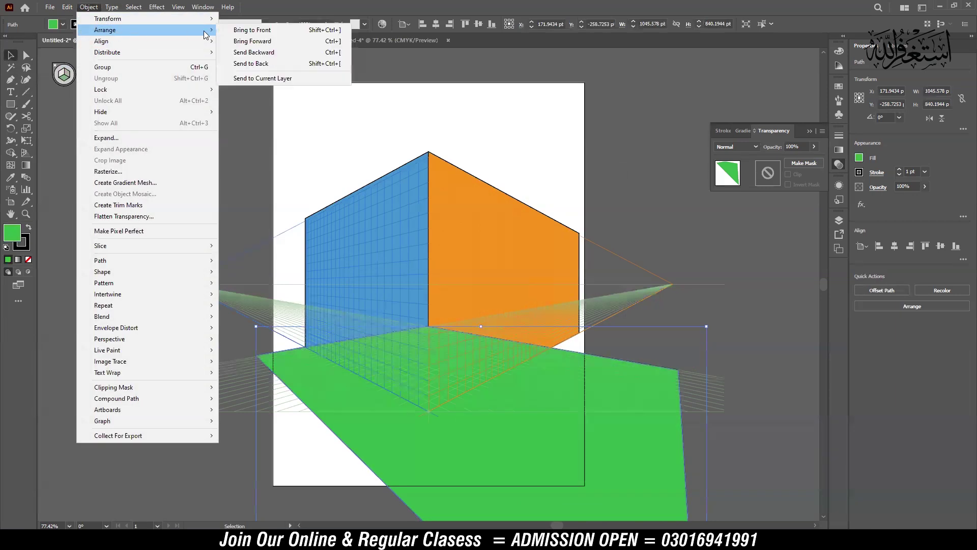
{"action": "left_click", "coordinate": [258, 64]}
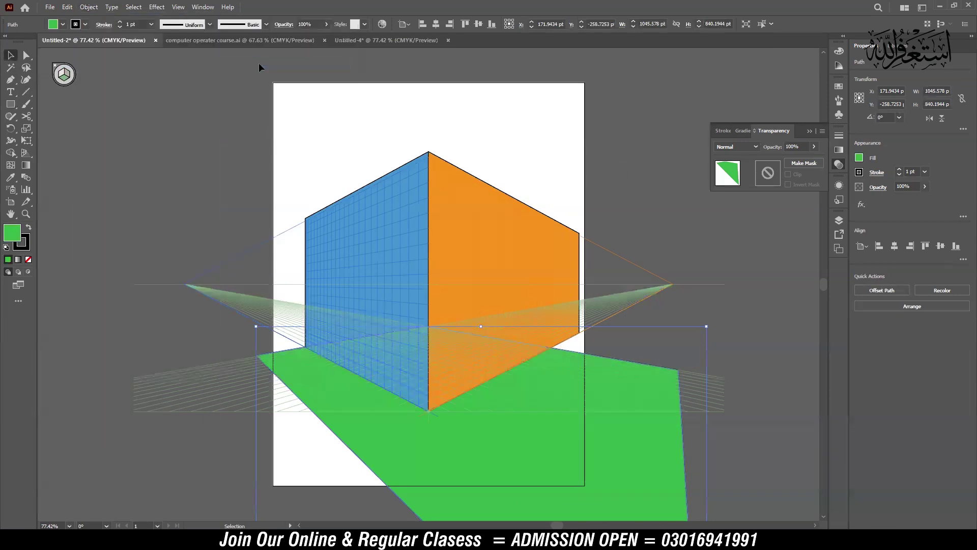
Deselect the ground plane and hide the perspective grid.
{"action": "left_click", "coordinate": [229, 192]}
{"action": "left_click", "coordinate": [178, 7]}
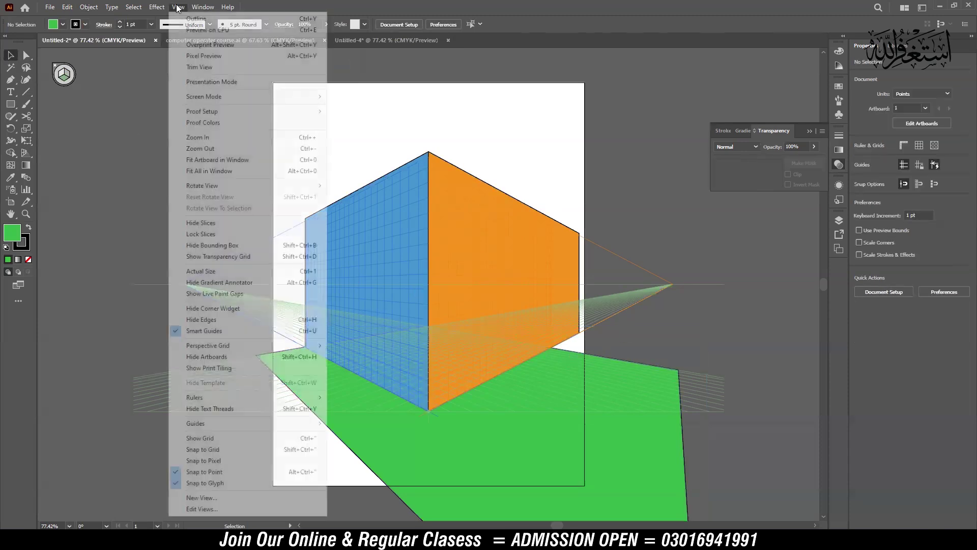
{"action": "mouse_move", "coordinate": [208, 345]}
{"action": "left_click", "coordinate": [394, 345]}
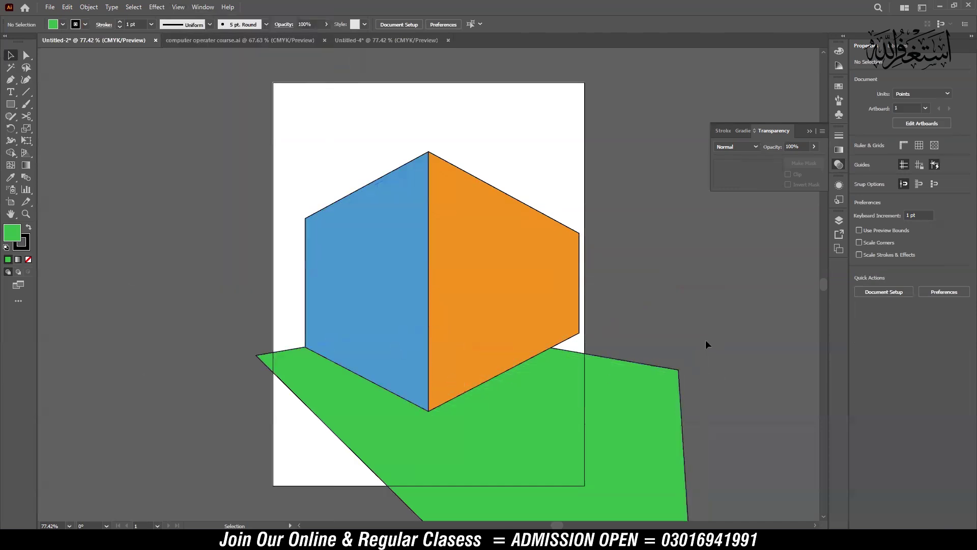
Draw a rectangle framing the box and clip all the artwork to it.
{"action": "left_click", "coordinate": [10, 104]}
{"action": "left_click_drag", "start_coordinate": [319, 221], "coordinate": [545, 418]}
{"action": "left_click", "coordinate": [10, 54]}
{"action": "key", "text": "ctrl+a"}
{"action": "right_click", "coordinate": [505, 281]}
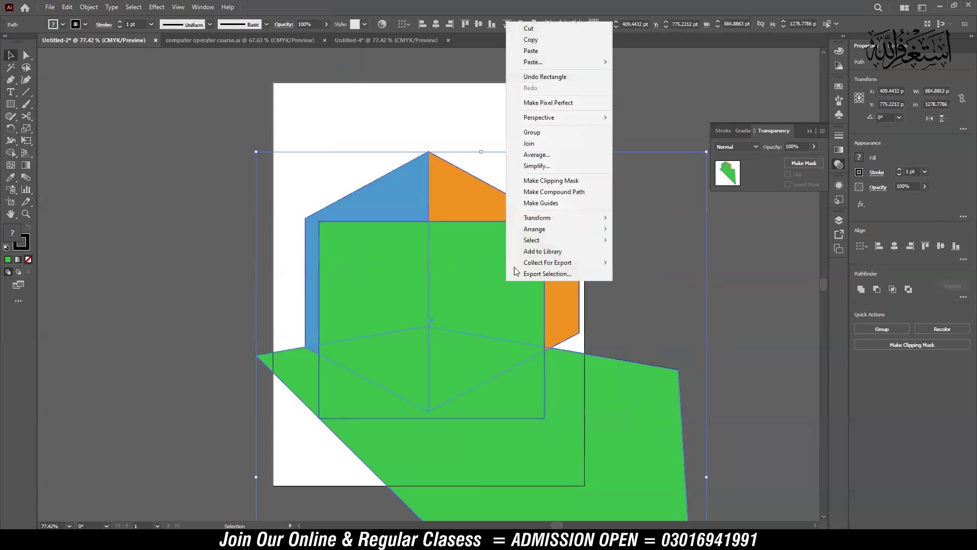
{"action": "left_click", "coordinate": [572, 182]}
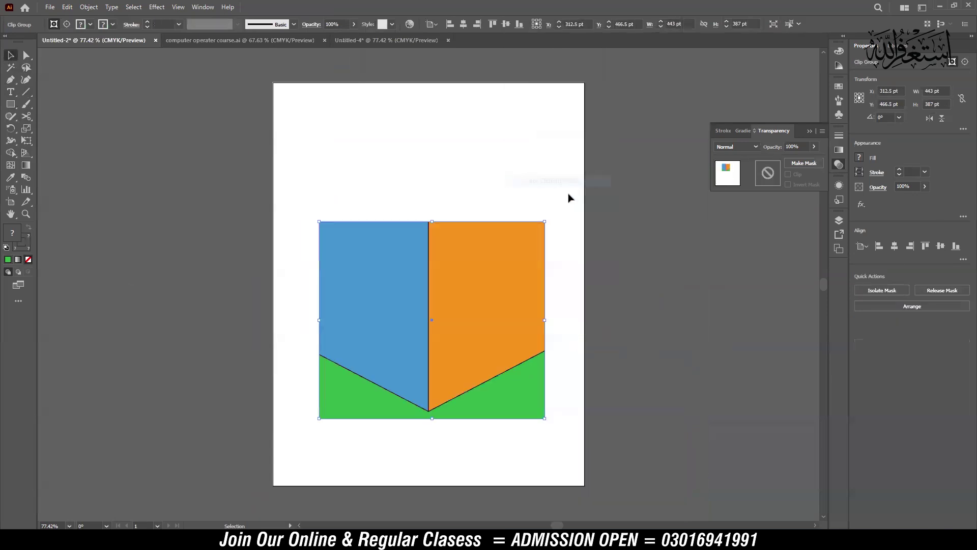
Move the clipped artwork higher, then release the clipping mask and deselect.
{"action": "left_click_drag", "start_coordinate": [485, 303], "coordinate": [494, 215]}
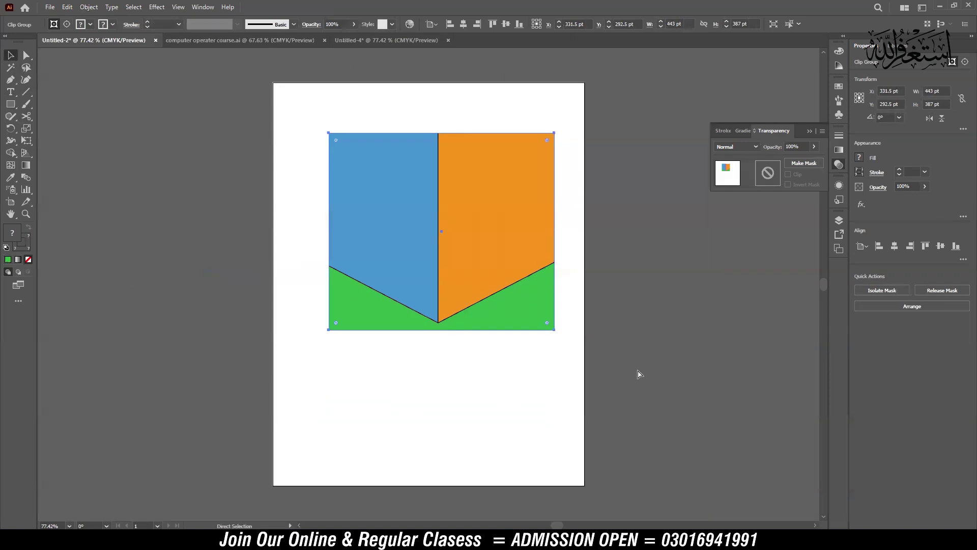
{"action": "key", "text": "ctrl+alt+7"}
{"action": "left_click", "coordinate": [663, 315]}
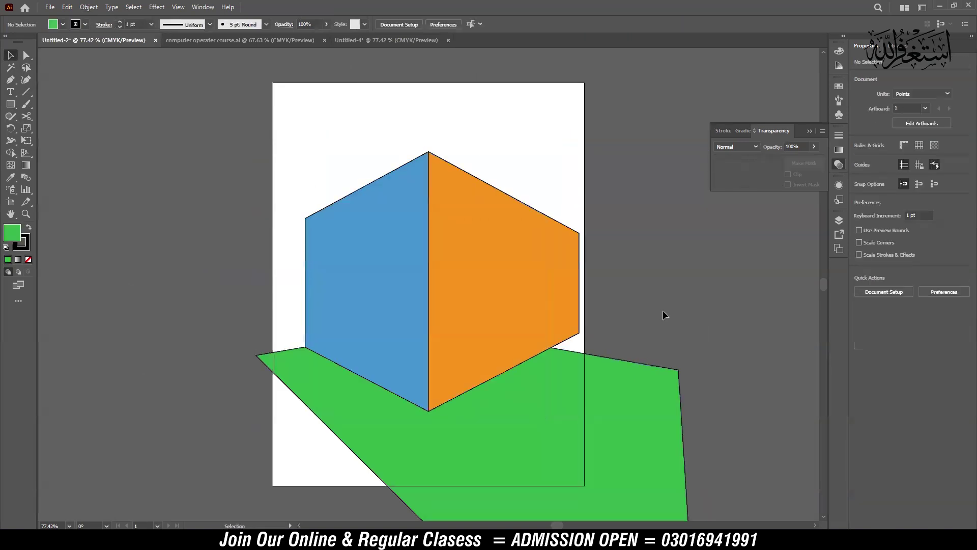
Draw a square on the pasteboard and copy it into a 2x2 grid of panes.
{"action": "key", "text": "z"}
{"action": "mouse_move", "coordinate": [417, 335]}
{"action": "left_mouse_down"}
{"action": "mouse_move", "coordinate": [499, 370]}
{"action": "mouse_move", "coordinate": [390, 322]}
{"action": "mouse_move", "coordinate": [441, 333]}
{"action": "left_mouse_up"}
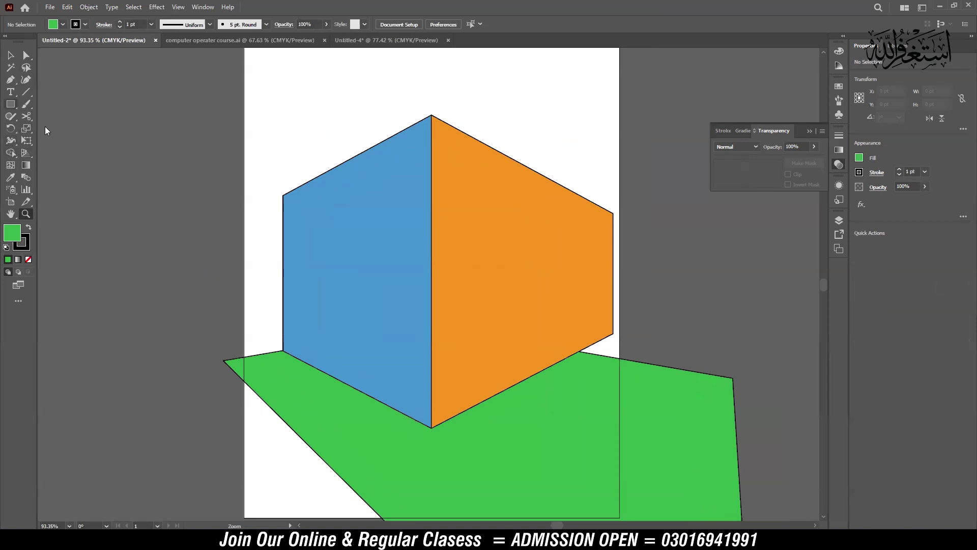
{"action": "left_click_drag", "start_coordinate": [172, 195], "coordinate": [356, 167]}
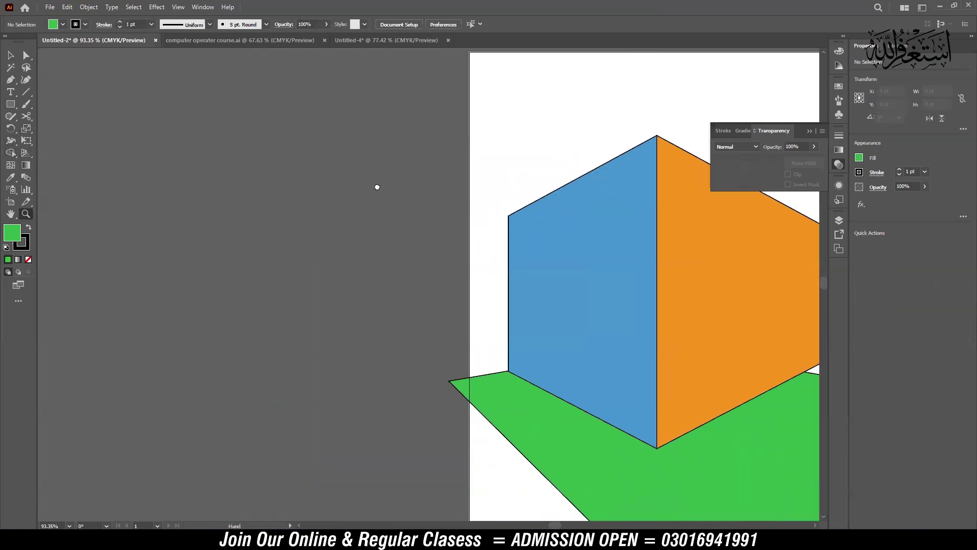
{"action": "key", "text": "m"}
{"action": "mouse_move", "coordinate": [275, 165]}
{"action": "left_mouse_down"}
{"action": "mouse_move", "coordinate": [325, 216]}
{"action": "mouse_move", "coordinate": [382, 186]}
{"action": "mouse_move", "coordinate": [371, 246]}
{"action": "left_mouse_up"}
{"action": "key", "text": "v"}
{"action": "left_click", "coordinate": [300, 191], "text": "shift"}
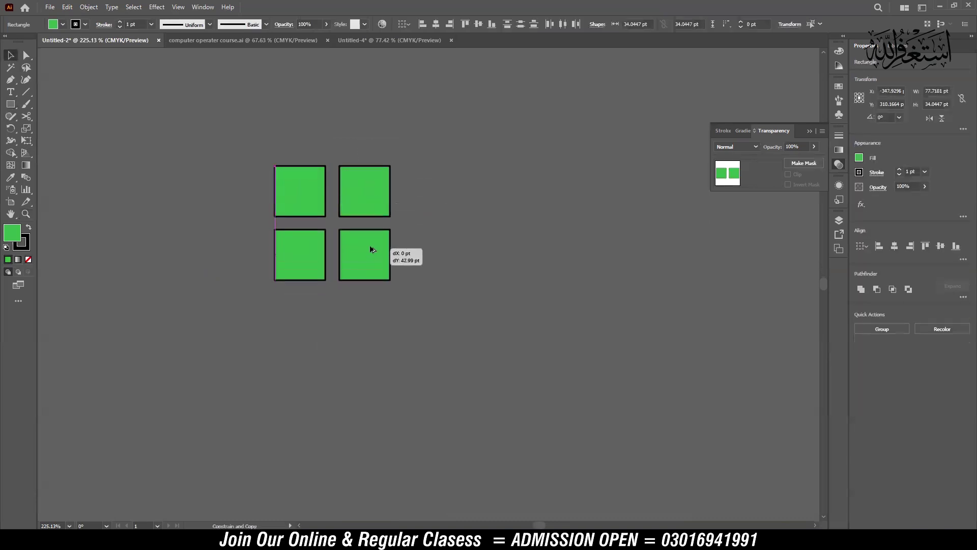
{"action": "left_click", "coordinate": [427, 209]}
Round the top two squares into quarter circles to form an arched top.
{"action": "scroll", "coordinate": [427, 210], "scroll_direction": "up", "scroll_amount": 4}
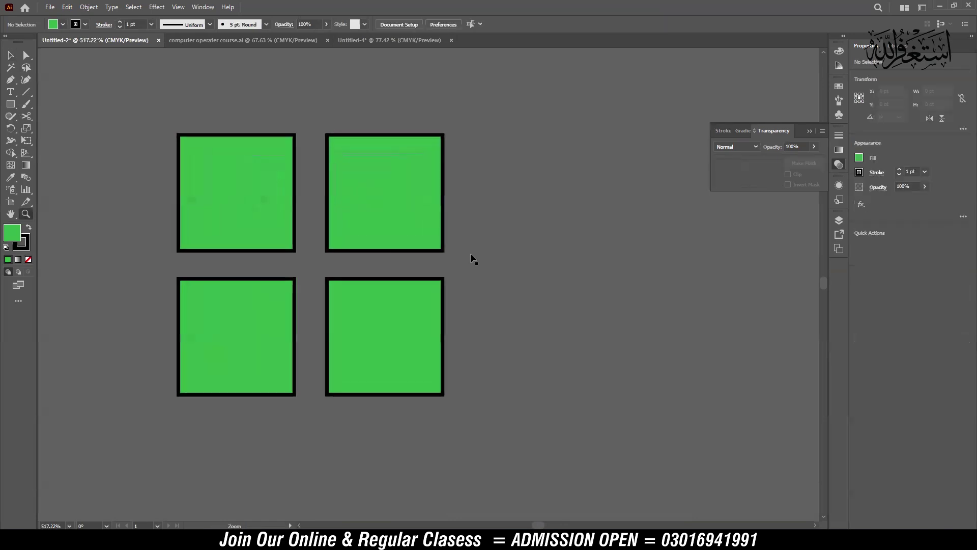
{"action": "left_click", "coordinate": [27, 55]}
{"action": "left_click", "coordinate": [254, 163]}
{"action": "left_click", "coordinate": [442, 135], "text": "shift"}
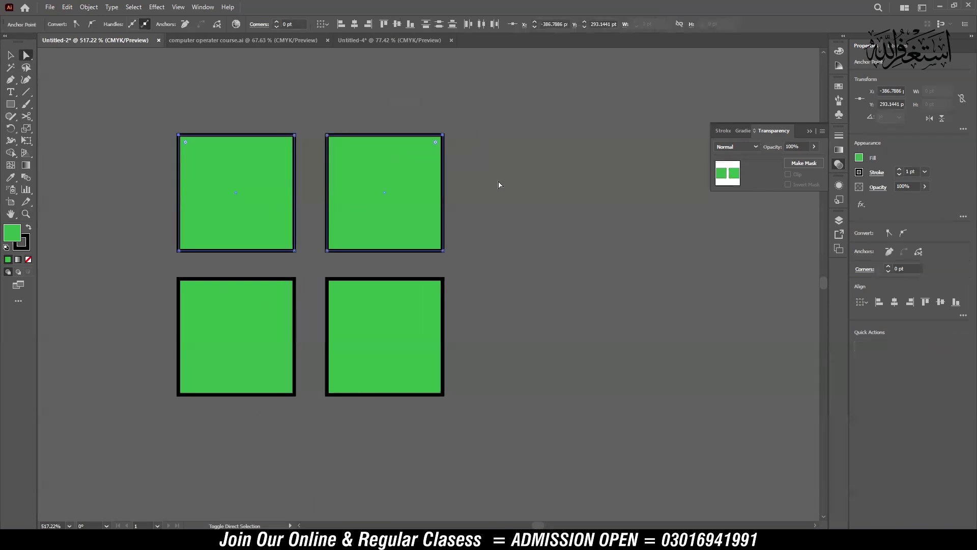
{"action": "left_click_drag", "start_coordinate": [186, 146], "coordinate": [358, 264]}
{"action": "key", "text": "v"}
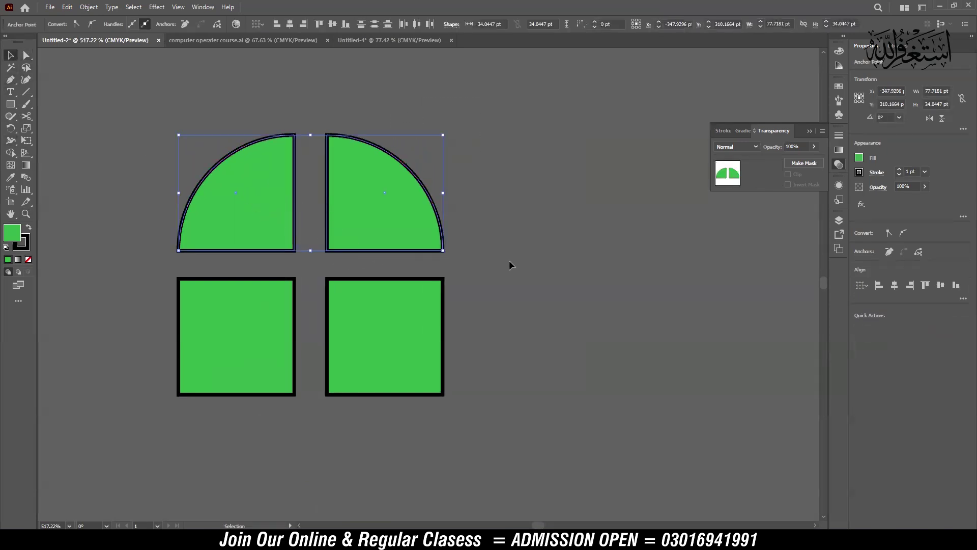
{"action": "left_click", "coordinate": [509, 261]}
Give all four window pieces a white fill with no stroke using the Eyedropper.
{"action": "scroll", "coordinate": [568, 327], "scroll_direction": "down", "scroll_amount": 5}
{"action": "scroll", "coordinate": [316, 250], "scroll_direction": "up", "scroll_amount": 3}
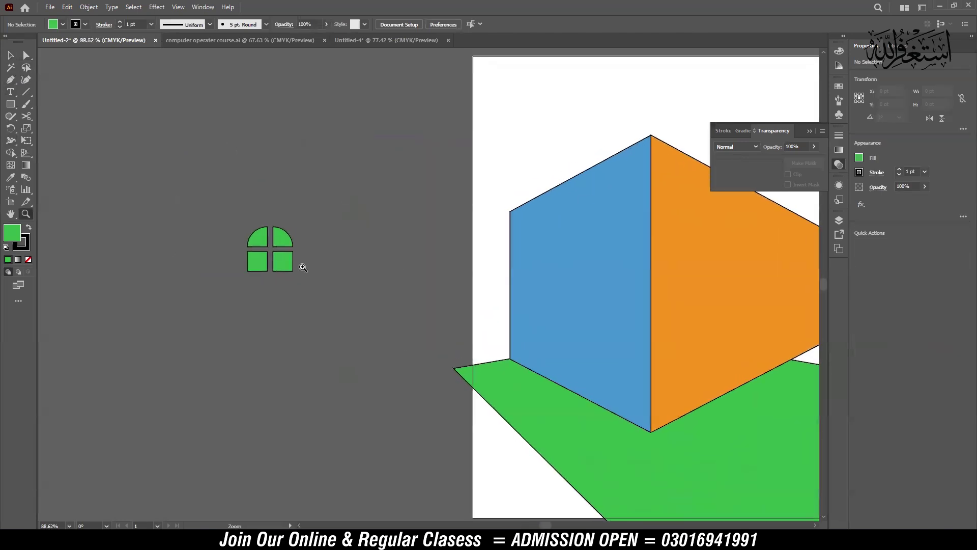
{"action": "left_click_drag", "start_coordinate": [305, 219], "coordinate": [227, 276]}
{"action": "key", "text": "i"}
{"action": "left_click", "coordinate": [551, 127]}
{"action": "key", "text": "ctrl+shift+a"}
{"action": "scroll", "coordinate": [363, 222], "scroll_direction": "up", "scroll_amount": 2}
{"action": "scroll", "coordinate": [403, 277], "scroll_direction": "up", "scroll_amount": 1}
Move the window closer to the box and show the perspective grid again.
{"action": "key", "text": "v"}
{"action": "mouse_move", "coordinate": [159, 260]}
{"action": "left_mouse_down"}
{"action": "mouse_move", "coordinate": [311, 263]}
{"action": "mouse_move", "coordinate": [410, 319]}
{"action": "left_mouse_up"}
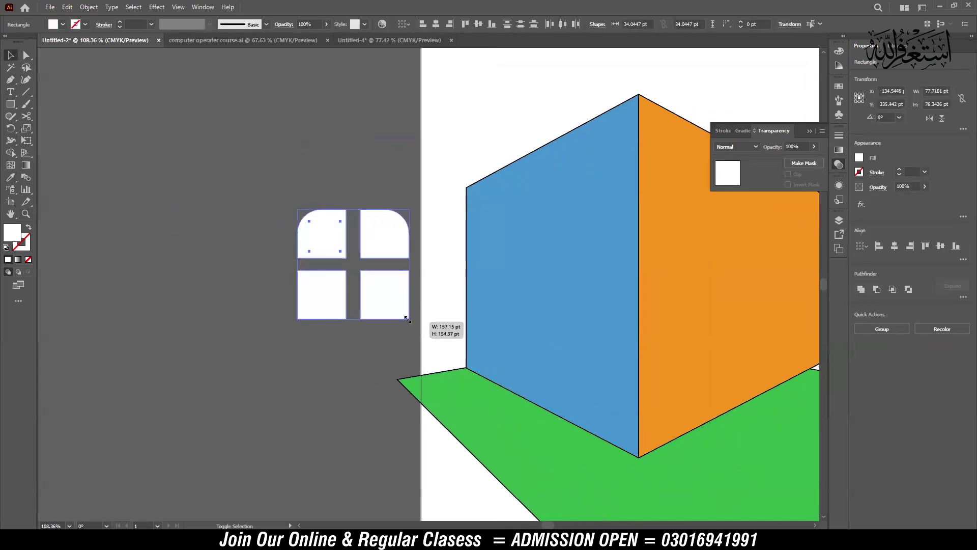
{"action": "key", "text": "ctrl+z"}
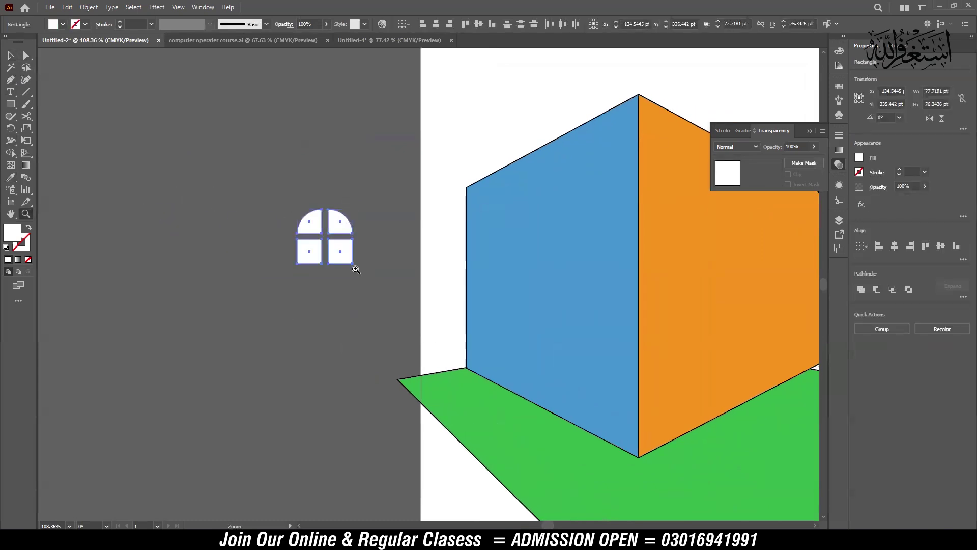
{"action": "left_click_drag", "start_coordinate": [345, 259], "coordinate": [387, 313]}
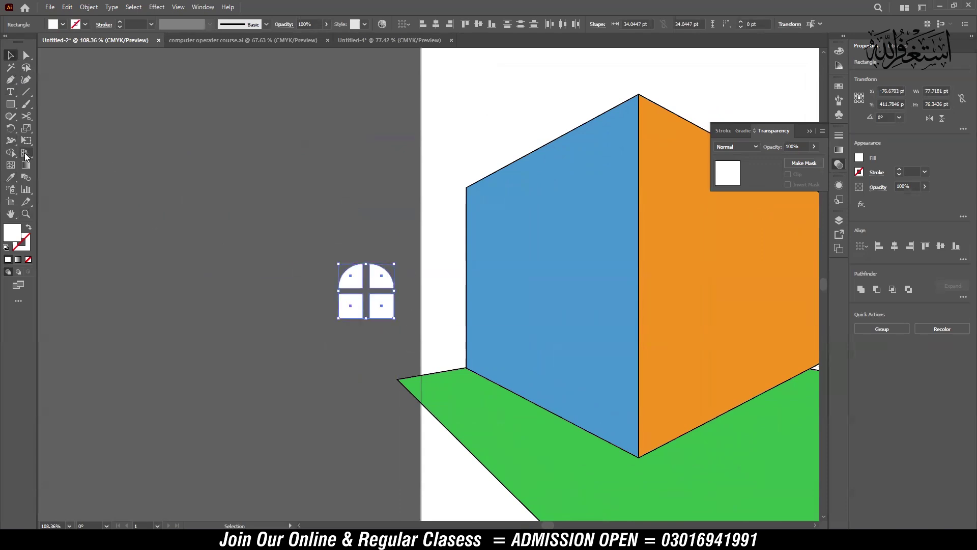
{"action": "left_click", "coordinate": [25, 155]}
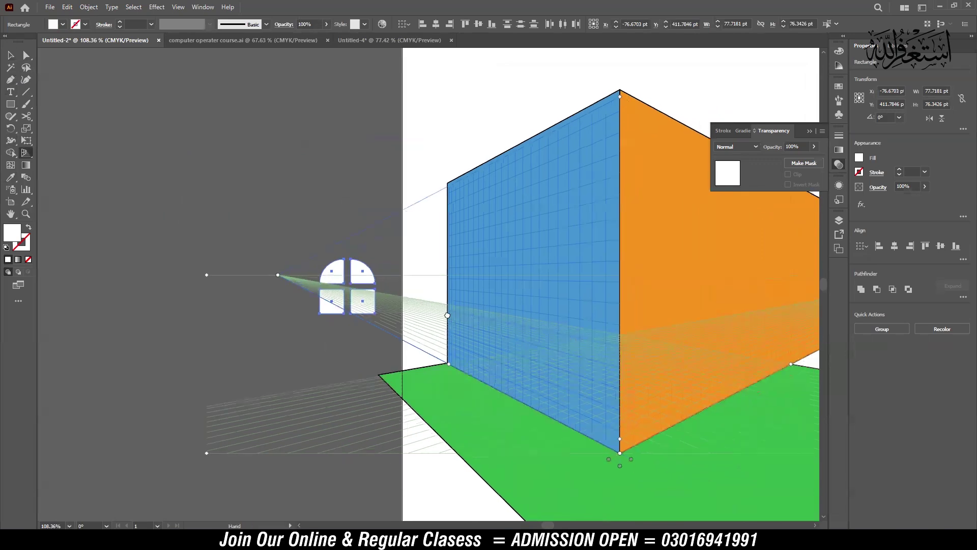
With the Perspective Selection Tool, try placing the window on the floor plane, then undo.
{"action": "left_click_drag", "start_coordinate": [447, 315], "coordinate": [318, 289]}
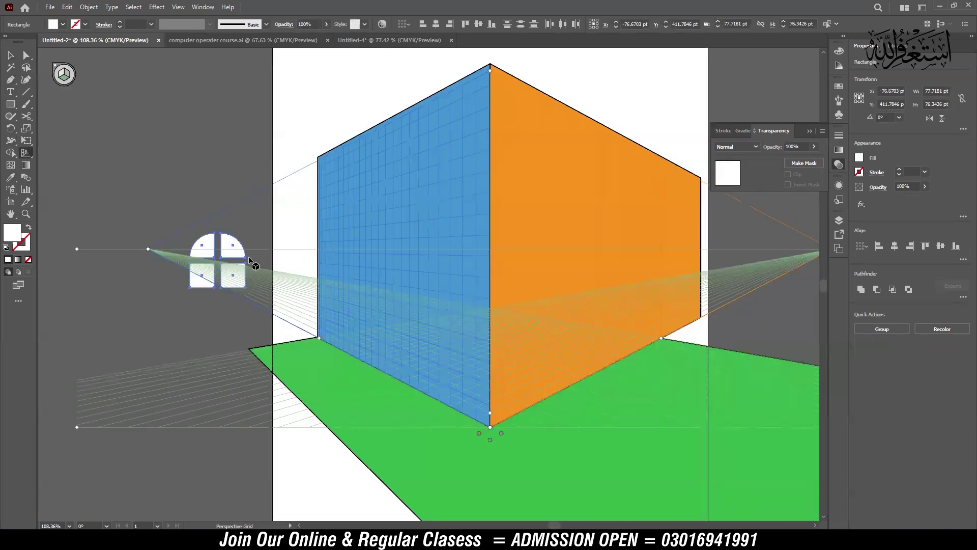
{"action": "right_click", "coordinate": [28, 153]}
{"action": "left_click", "coordinate": [98, 166]}
{"action": "left_click_drag", "start_coordinate": [556, 436], "coordinate": [556, 436]}
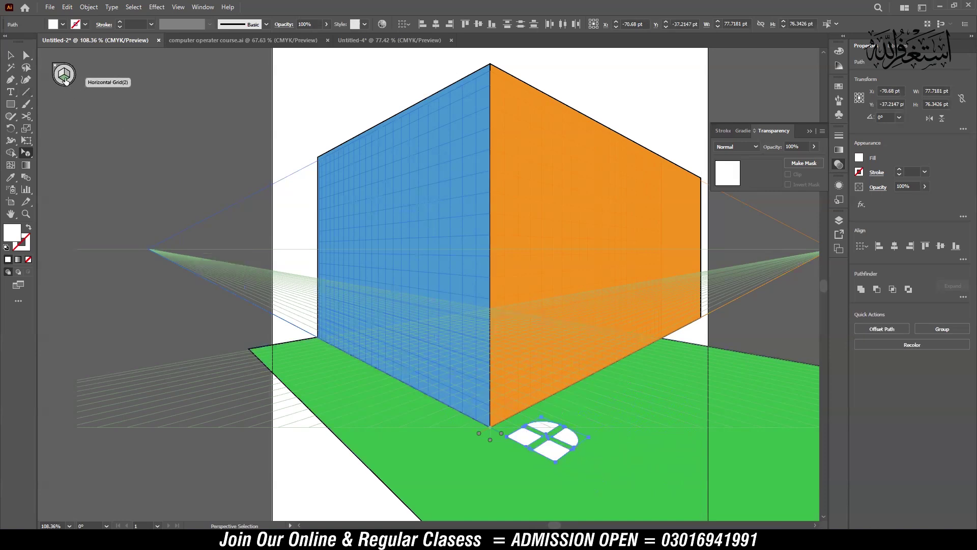
{"action": "key", "text": "ctrl+z"}
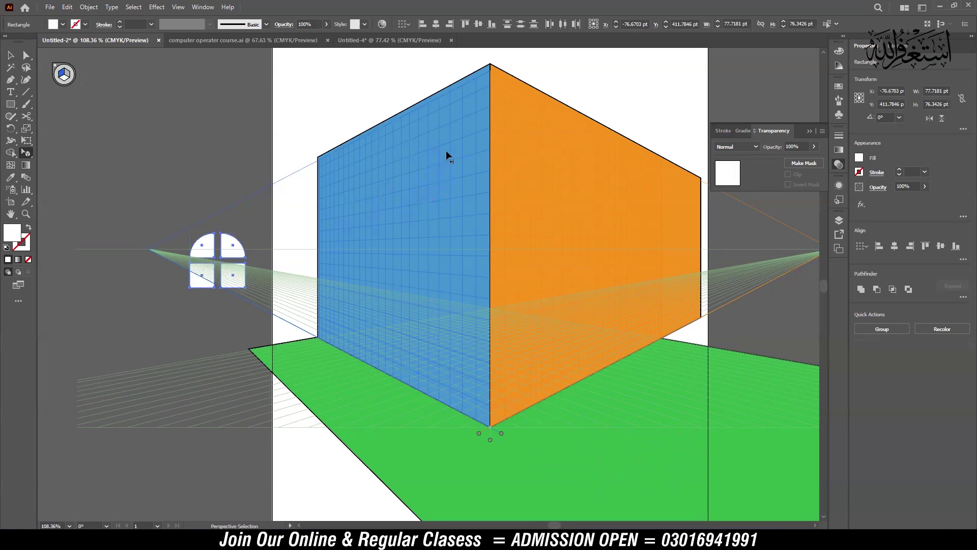
Drag the window onto the blue left face, shrink it and settle it high on the wall.
{"action": "left_click_drag", "start_coordinate": [454, 135], "coordinate": [363, 294]}
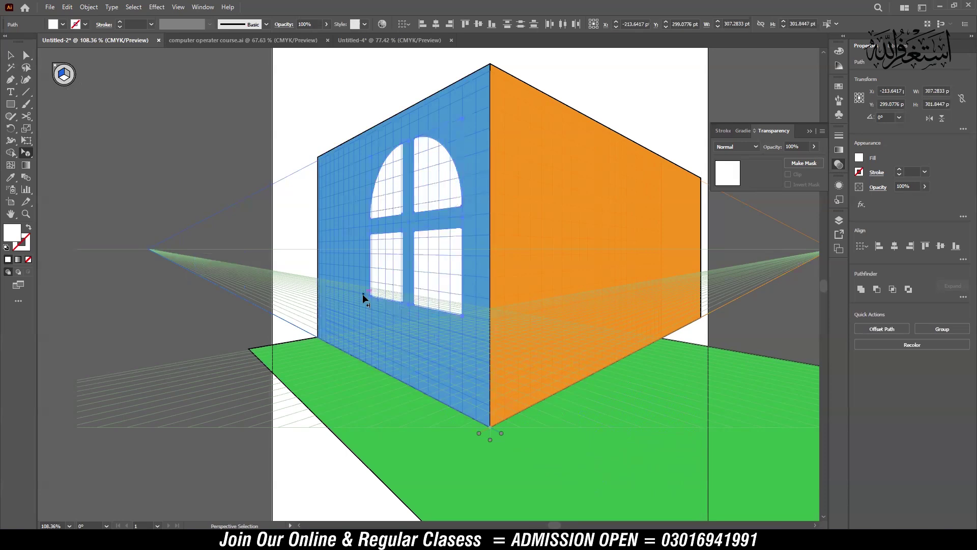
{"action": "mouse_move", "coordinate": [438, 201]}
{"action": "left_mouse_down"}
{"action": "mouse_move", "coordinate": [455, 344]}
{"action": "mouse_move", "coordinate": [451, 225]}
{"action": "left_mouse_up"}
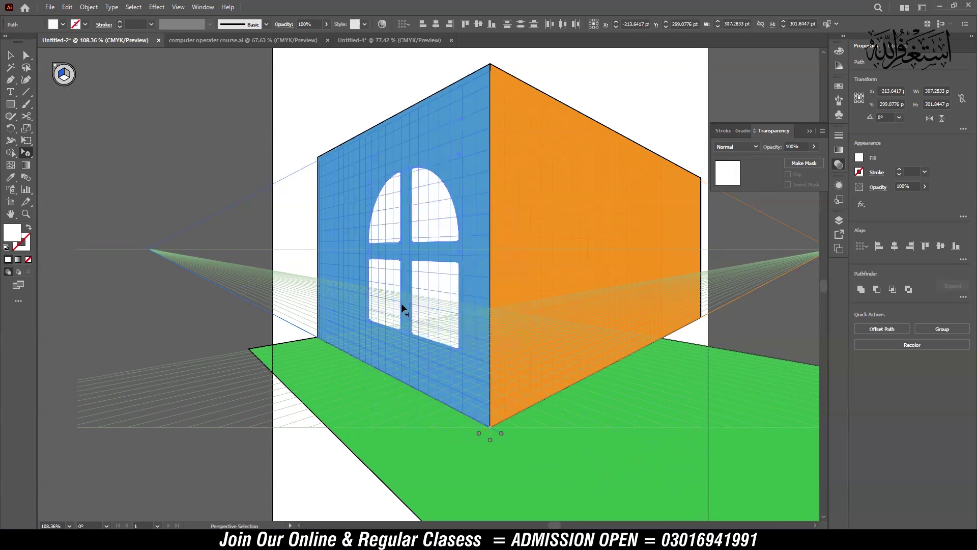
{"action": "left_click_drag", "start_coordinate": [368, 325], "coordinate": [394, 277]}
{"action": "mouse_move", "coordinate": [402, 158]}
{"action": "left_mouse_down"}
{"action": "mouse_move", "coordinate": [452, 155]}
{"action": "mouse_move", "coordinate": [457, 187]}
{"action": "left_mouse_up"}
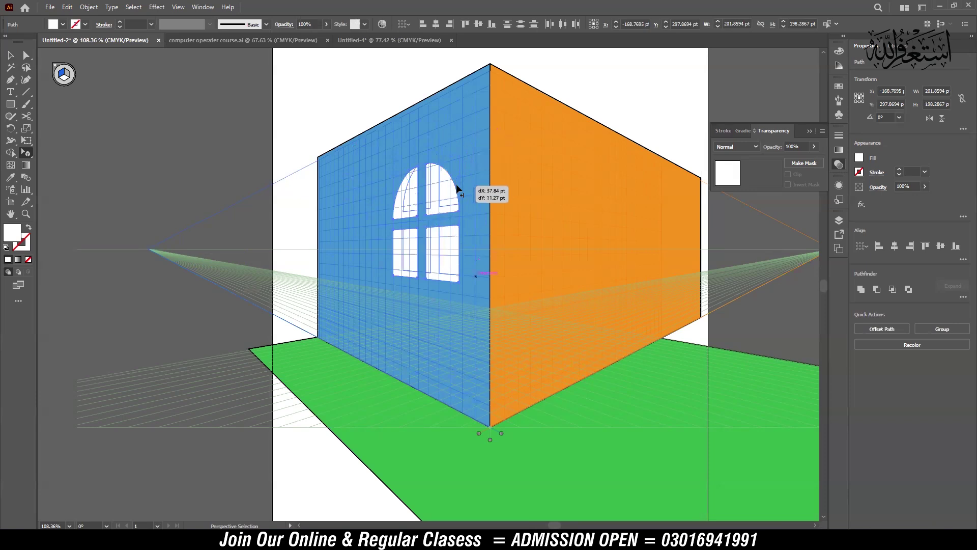
{"action": "left_click_drag", "start_coordinate": [457, 190], "coordinate": [456, 180]}
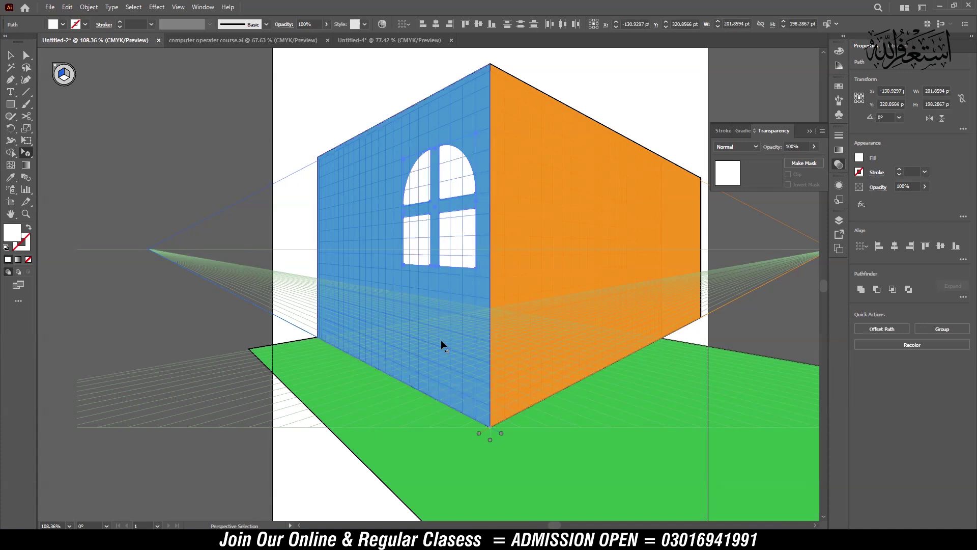
Hide the perspective grid and zoom out to review the whole box with its arched window.
{"action": "key", "text": "ctrl+shift+i"}
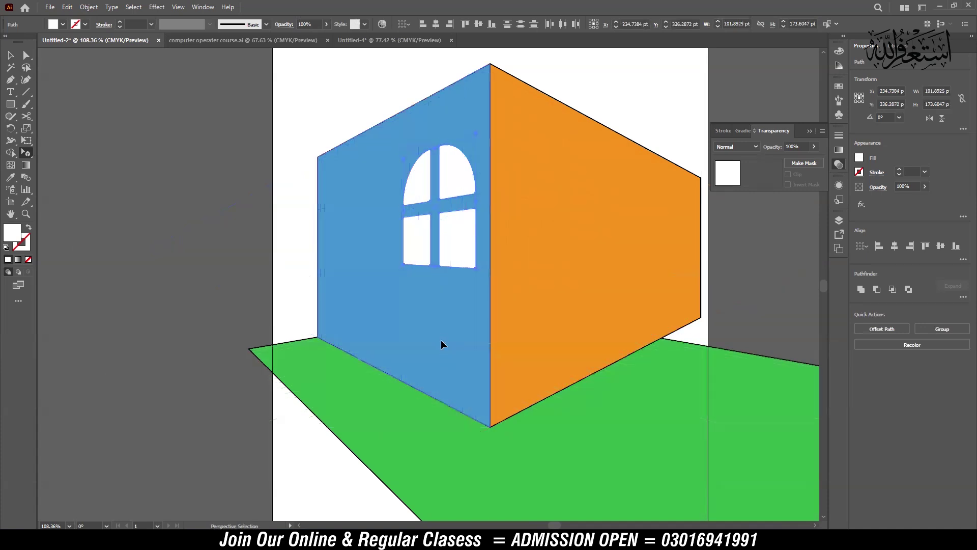
{"action": "key", "text": "z"}
{"action": "scroll", "coordinate": [518, 303], "scroll_direction": "down", "scroll_amount": 3}
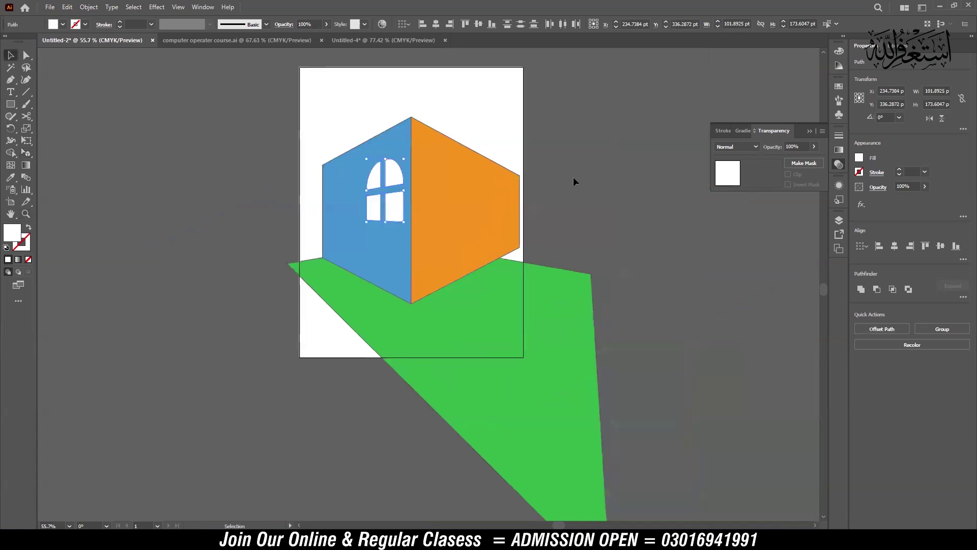
{"action": "key", "text": "ctrl+shift+a"}
{"action": "scroll", "coordinate": [436, 207], "scroll_direction": "up", "scroll_amount": 3}
{"action": "left_click_drag", "start_coordinate": [524, 231], "coordinate": [532, 258]}
{"action": "key", "text": "v"}
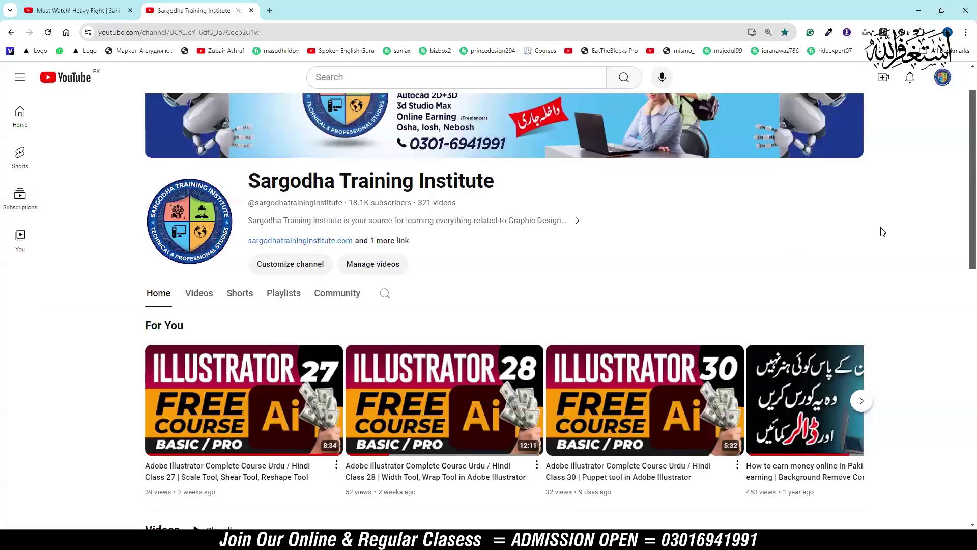
{"action": "scroll", "coordinate": [918, 298], "scroll_direction": "up", "scroll_amount": 1}
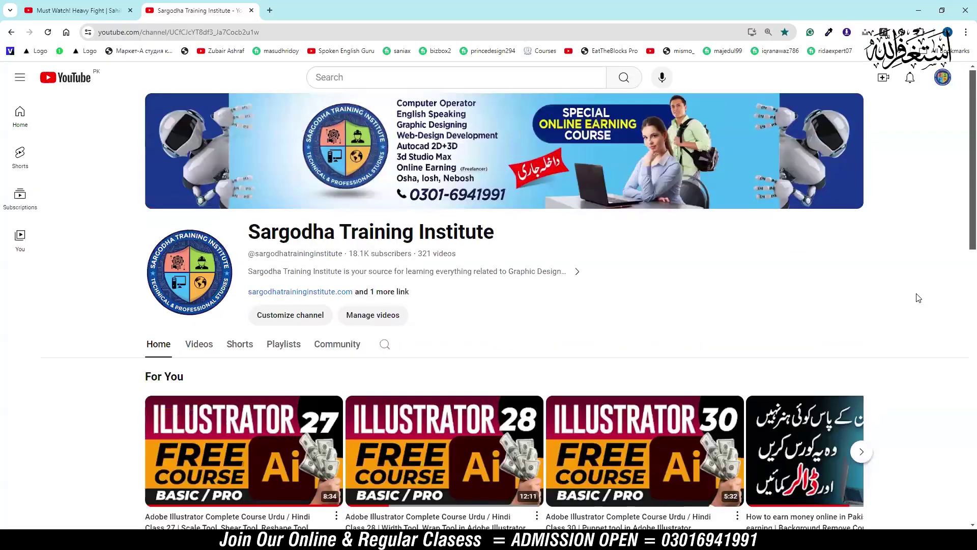